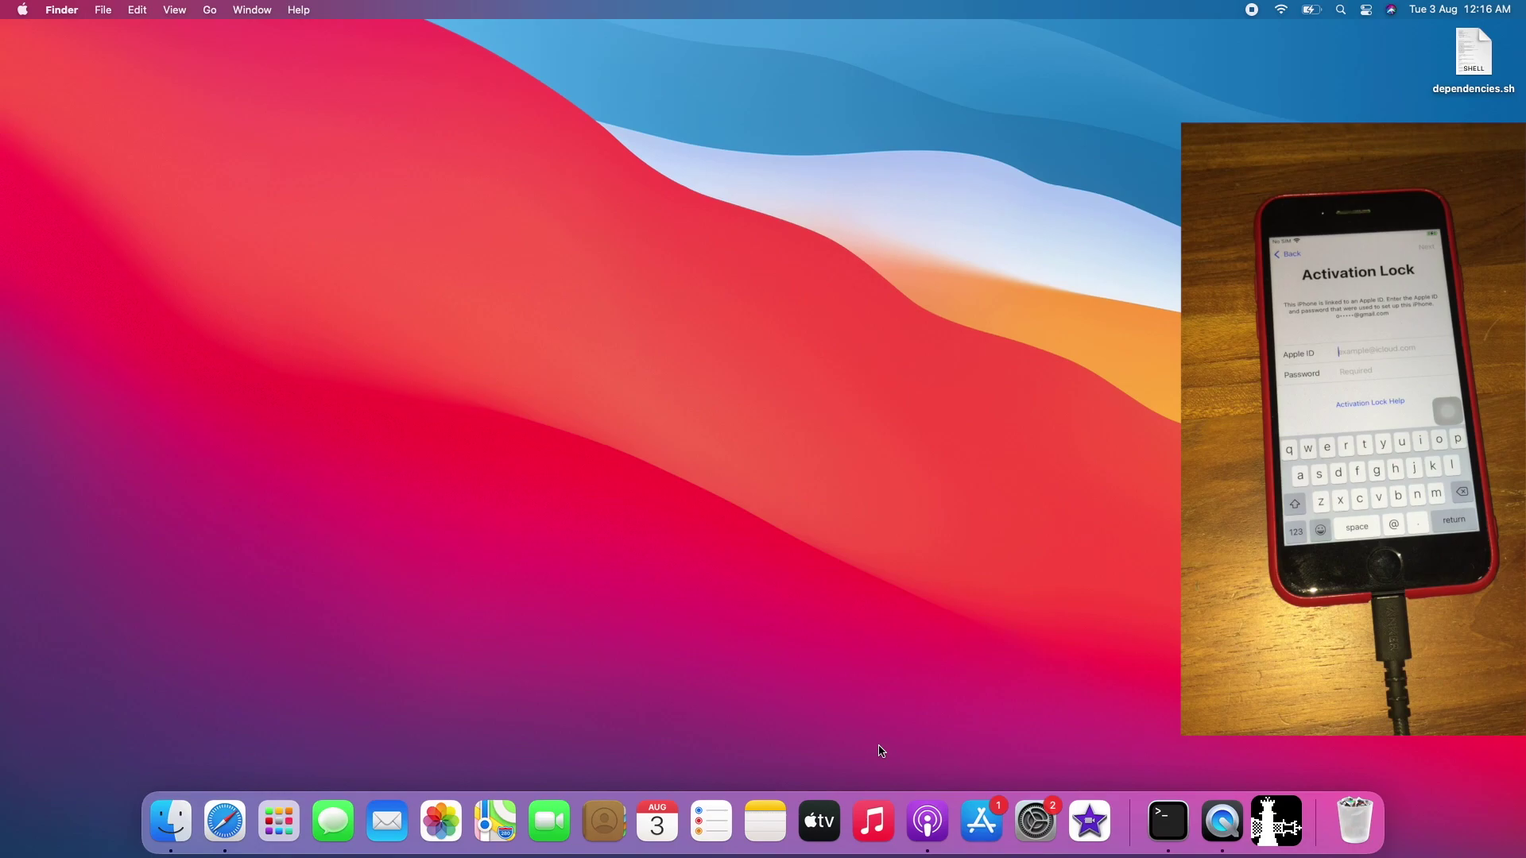
Step: Check the connected iPhone's Activation Lock status in Finder, then launch checkra1n from Applications
{"action": "left_click", "coordinate": [165, 823]}
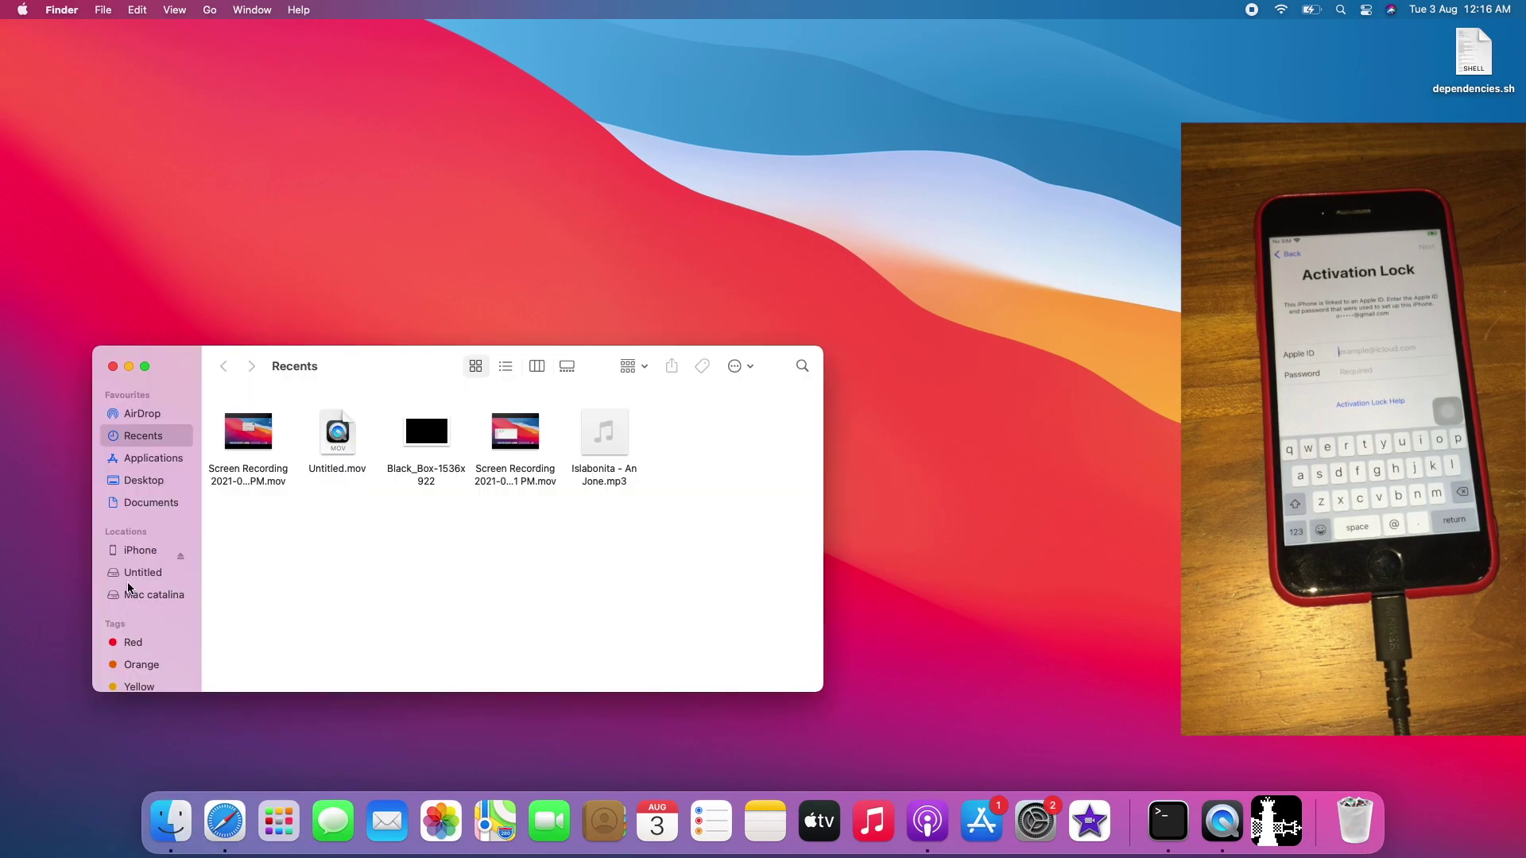
{"action": "left_click", "coordinate": [141, 554]}
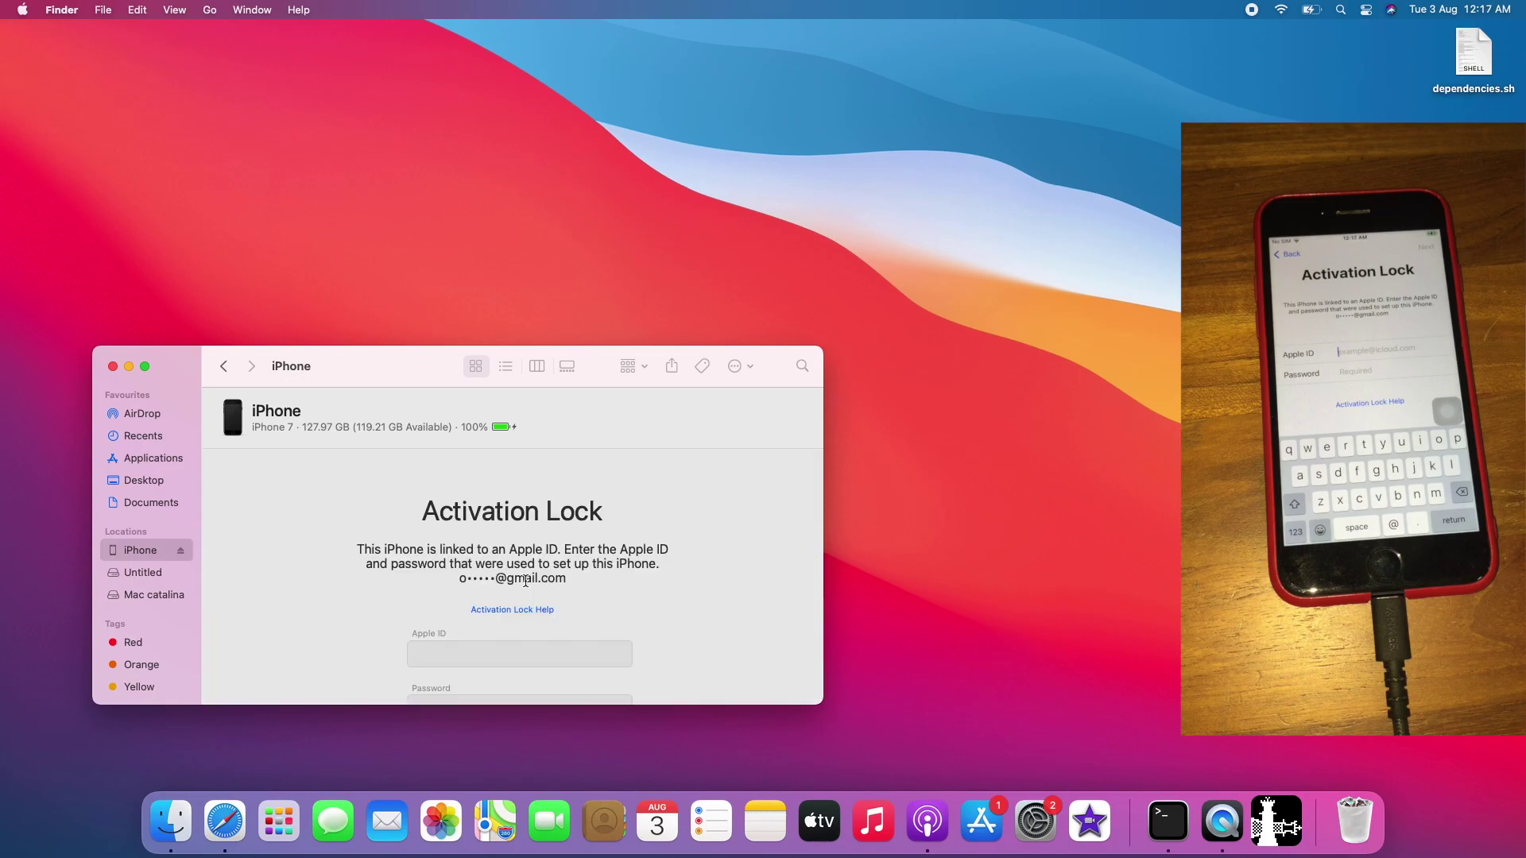
{"action": "scroll", "coordinate": [526, 579], "scroll_direction": "down", "scroll_amount": 3}
{"action": "scroll", "coordinate": [524, 561], "scroll_direction": "up", "scroll_amount": 3}
{"action": "left_click", "coordinate": [154, 463]}
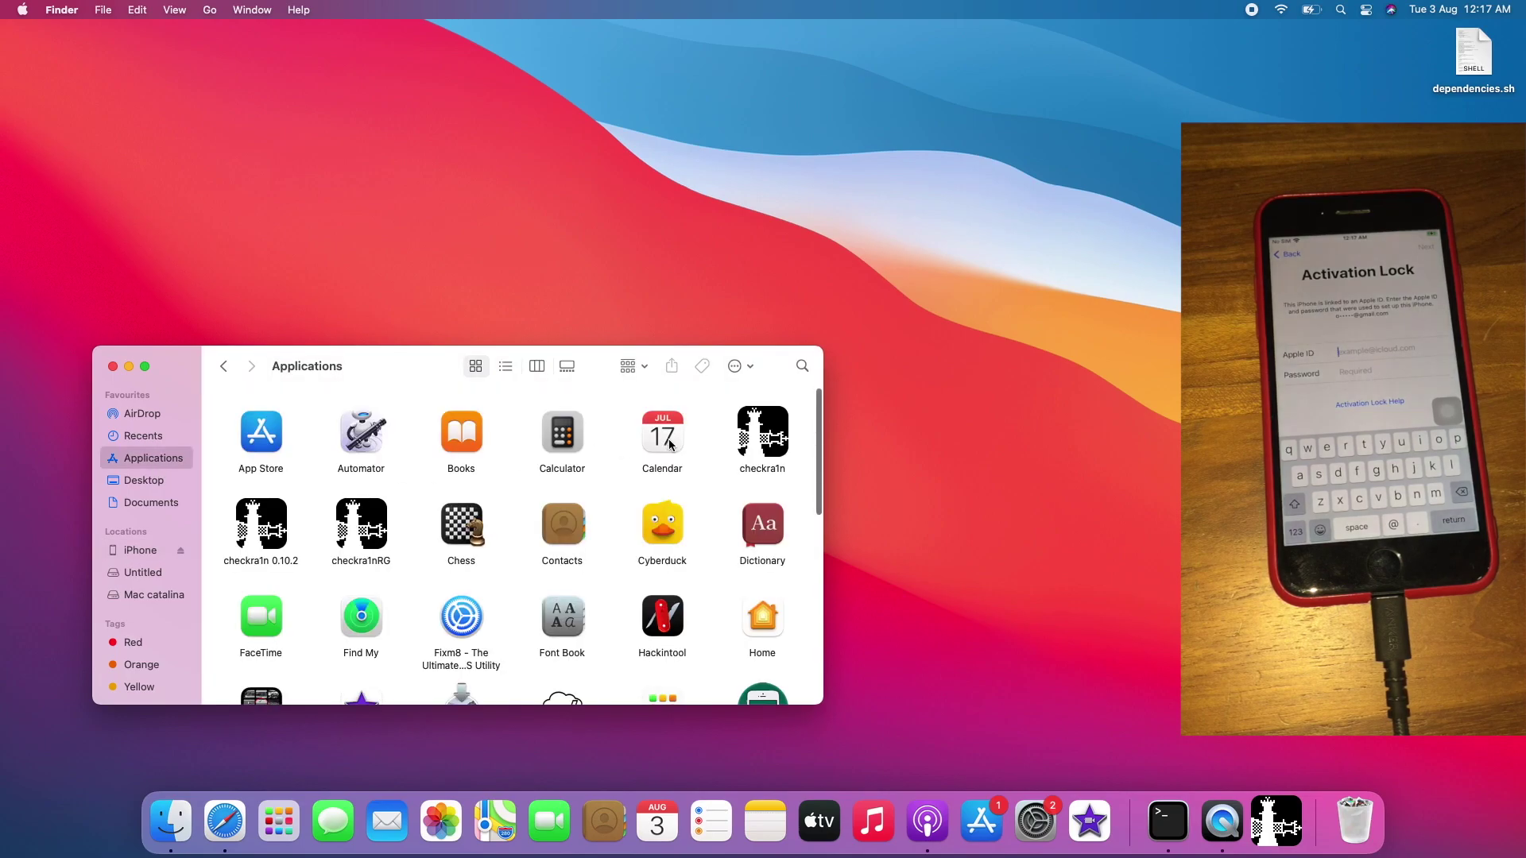
{"action": "double_click", "coordinate": [769, 437]}
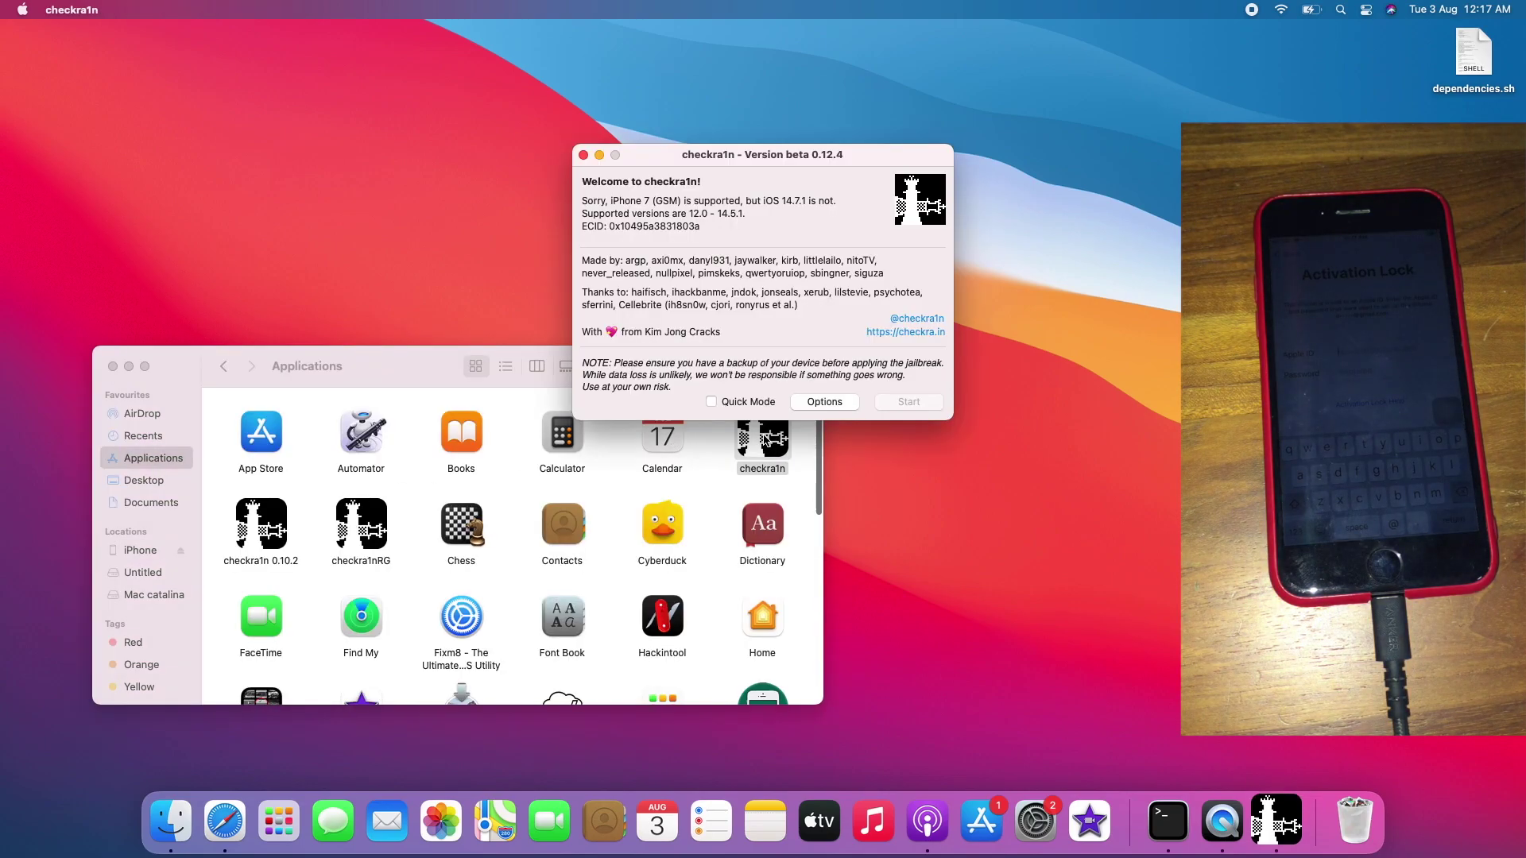
Step: Enable 'Allow untested versions' and 'Skip A11 BPR check' in checkra1n's options
{"action": "left_click", "coordinate": [824, 403]}
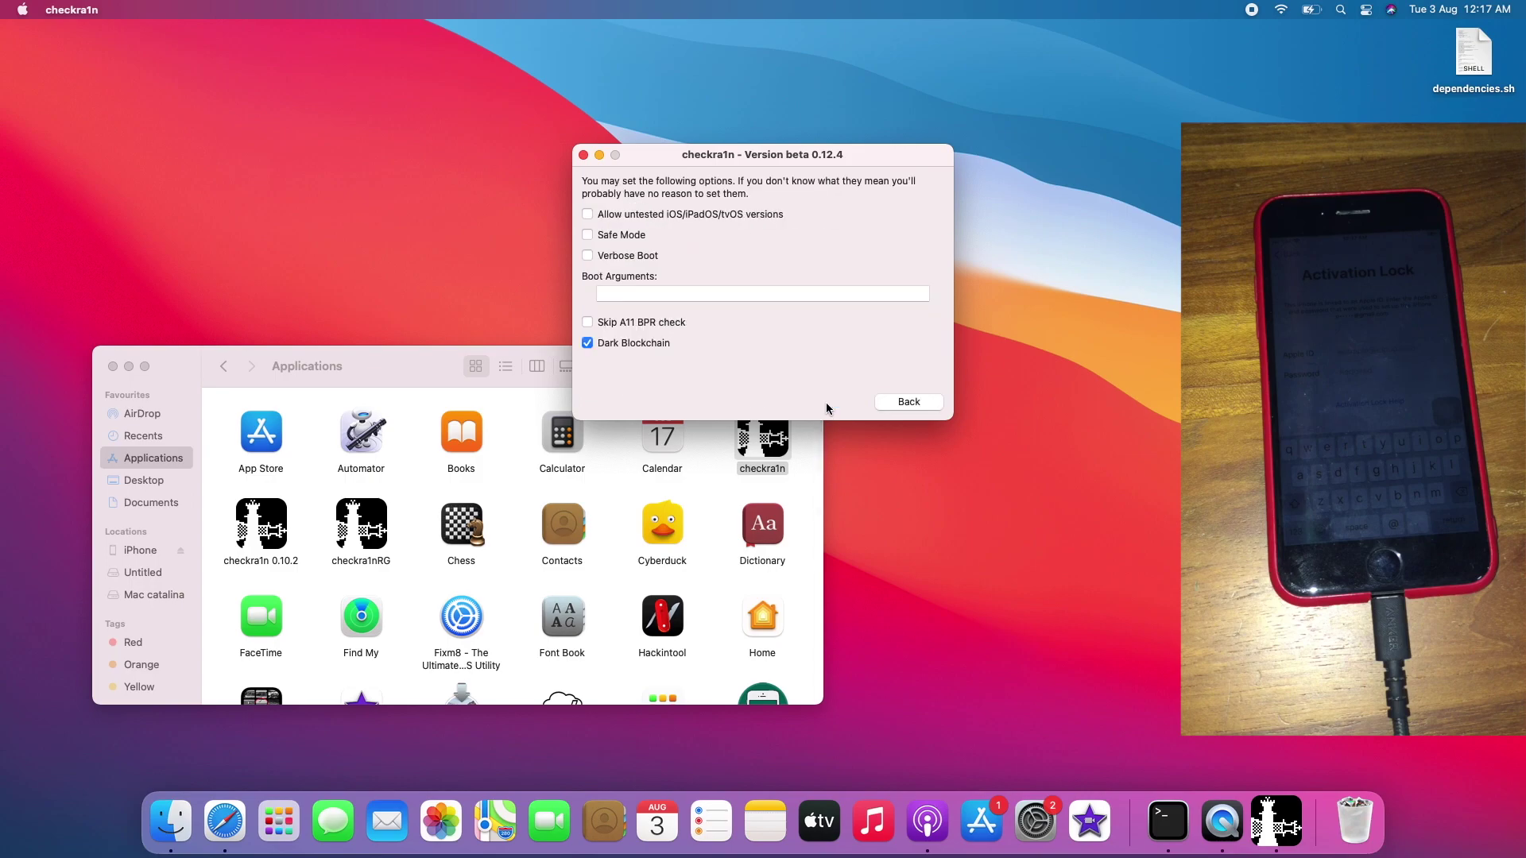
{"action": "left_click", "coordinate": [673, 213]}
{"action": "left_click", "coordinate": [653, 326]}
{"action": "left_click", "coordinate": [905, 403]}
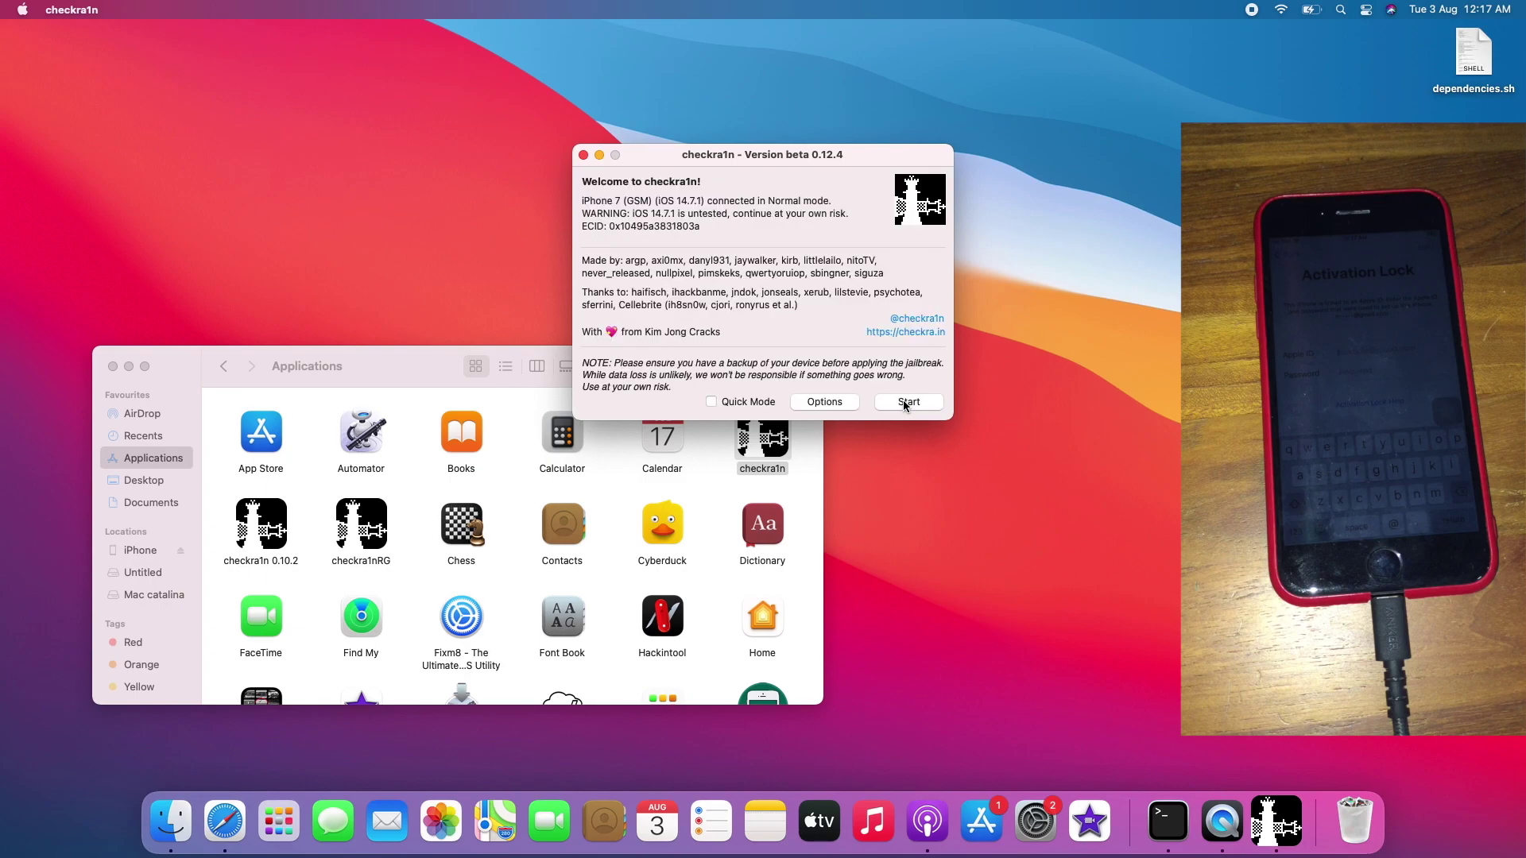
Step: Run the checkra1n jailbreak through recovery/DFU mode and decline the iPhone software update
{"action": "left_click", "coordinate": [903, 401]}
{"action": "left_click", "coordinate": [807, 348]}
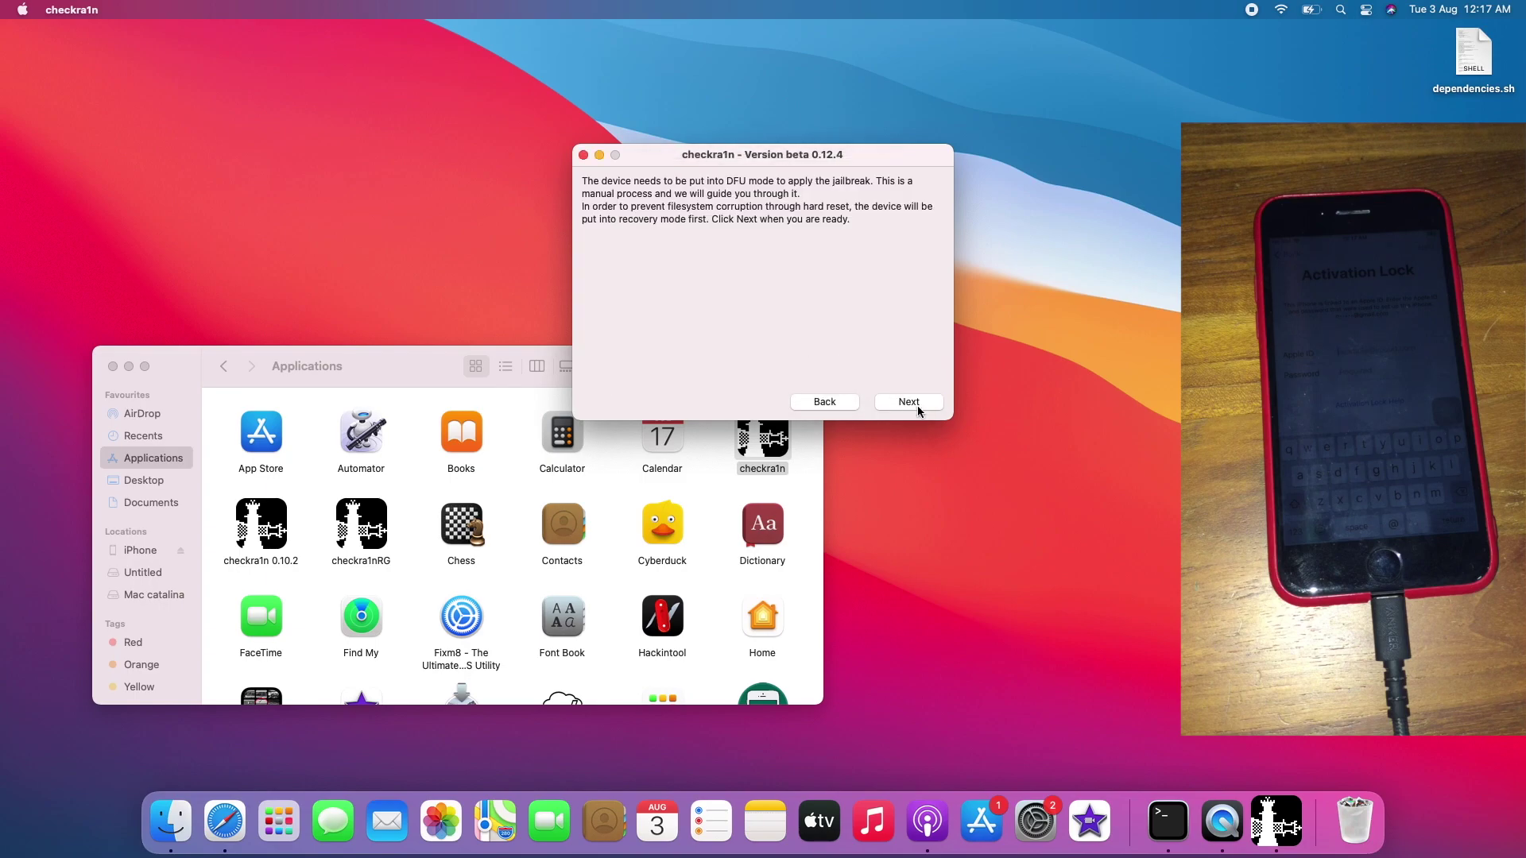
{"action": "left_click", "coordinate": [923, 402]}
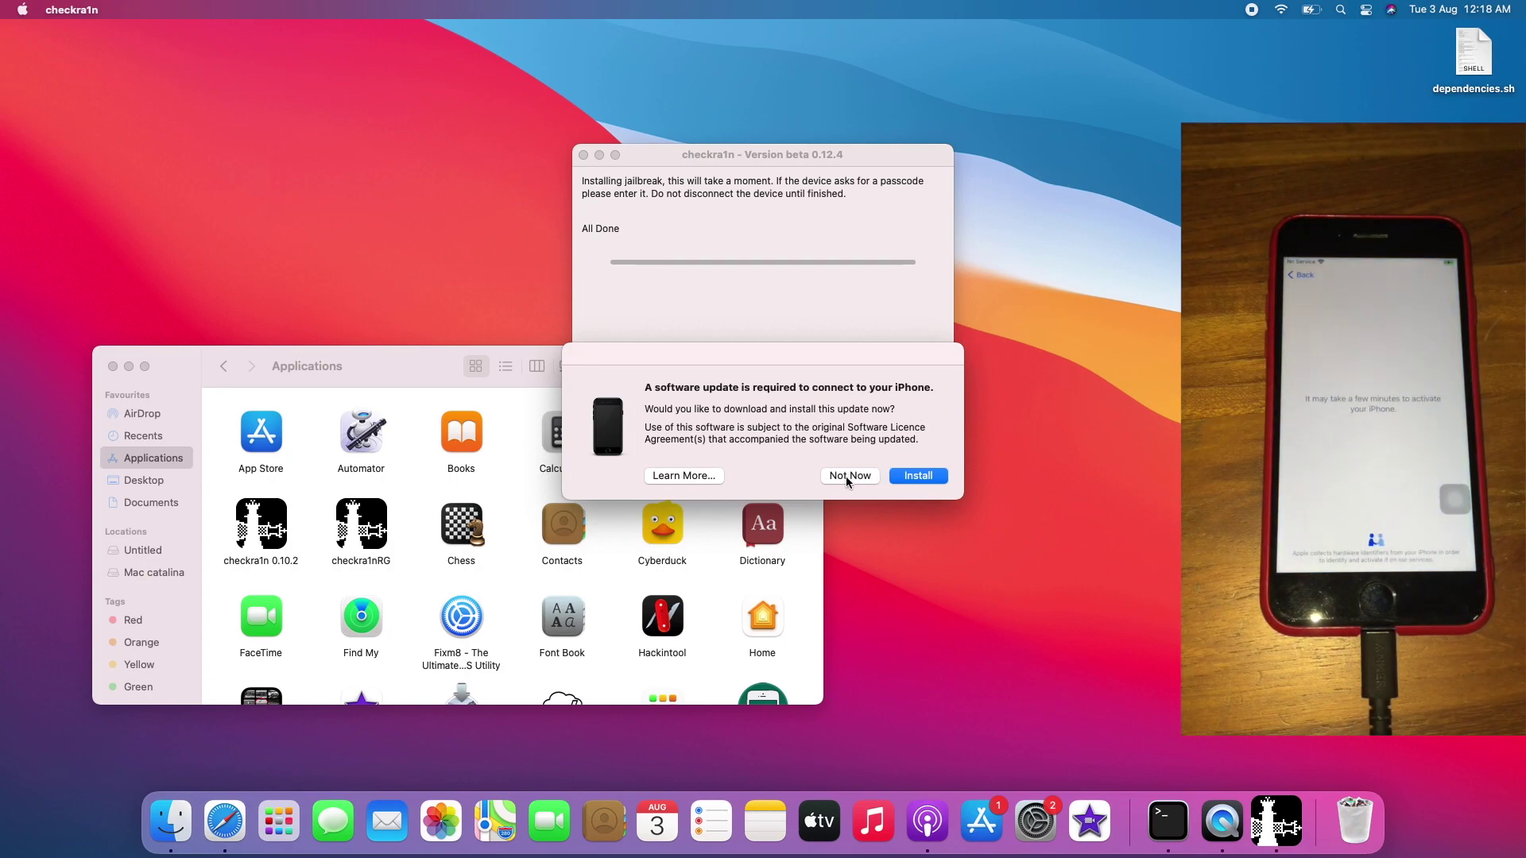
{"action": "left_click", "coordinate": [854, 475]}
Step: Finish and close checkra1n, and move the Applications window near the screen top
{"action": "left_click", "coordinate": [916, 403]}
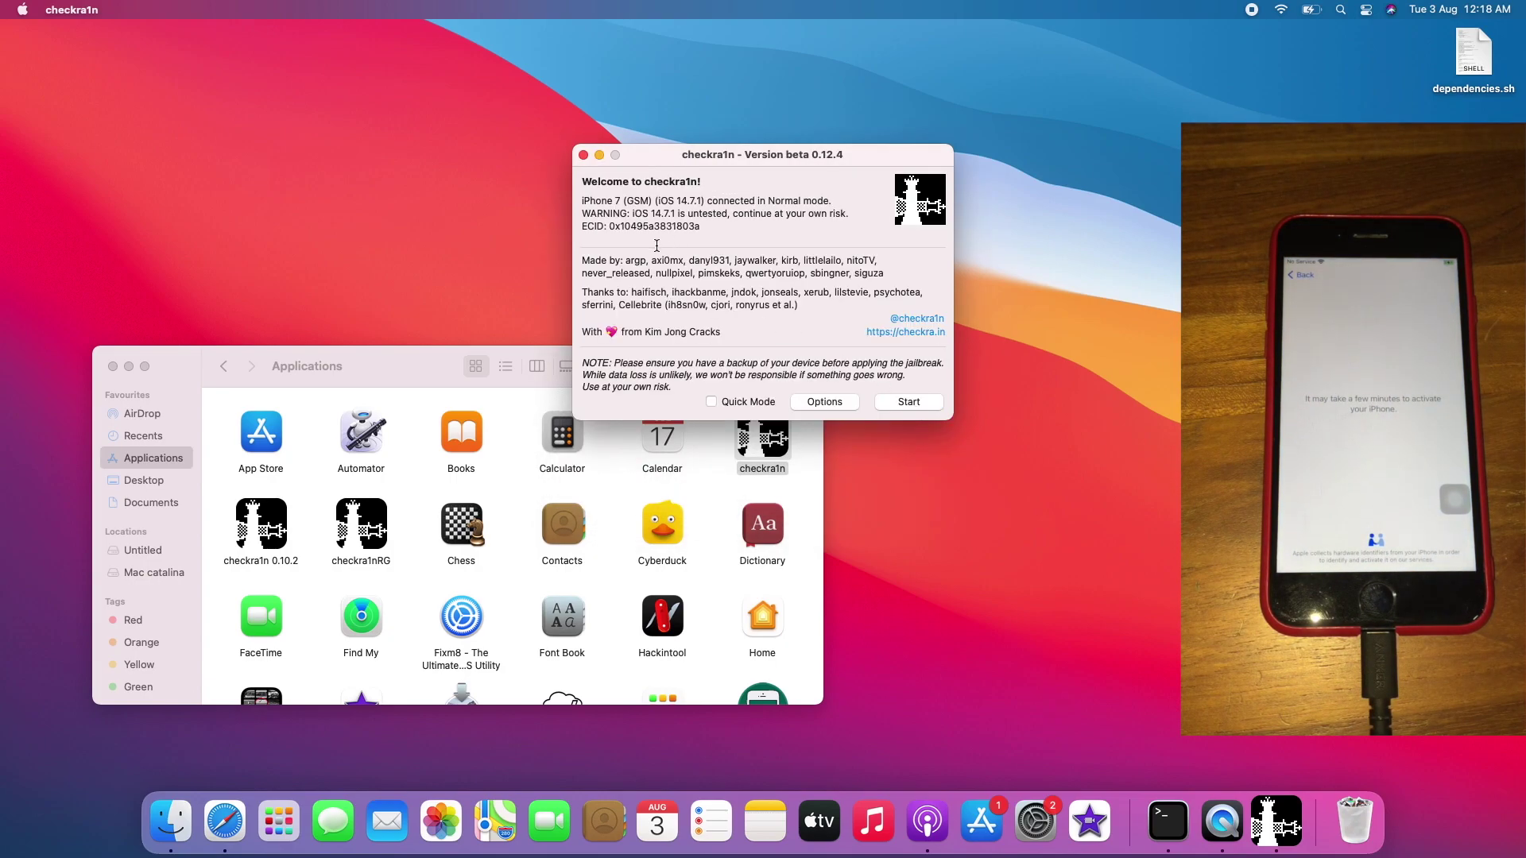
{"action": "left_click", "coordinate": [583, 154]}
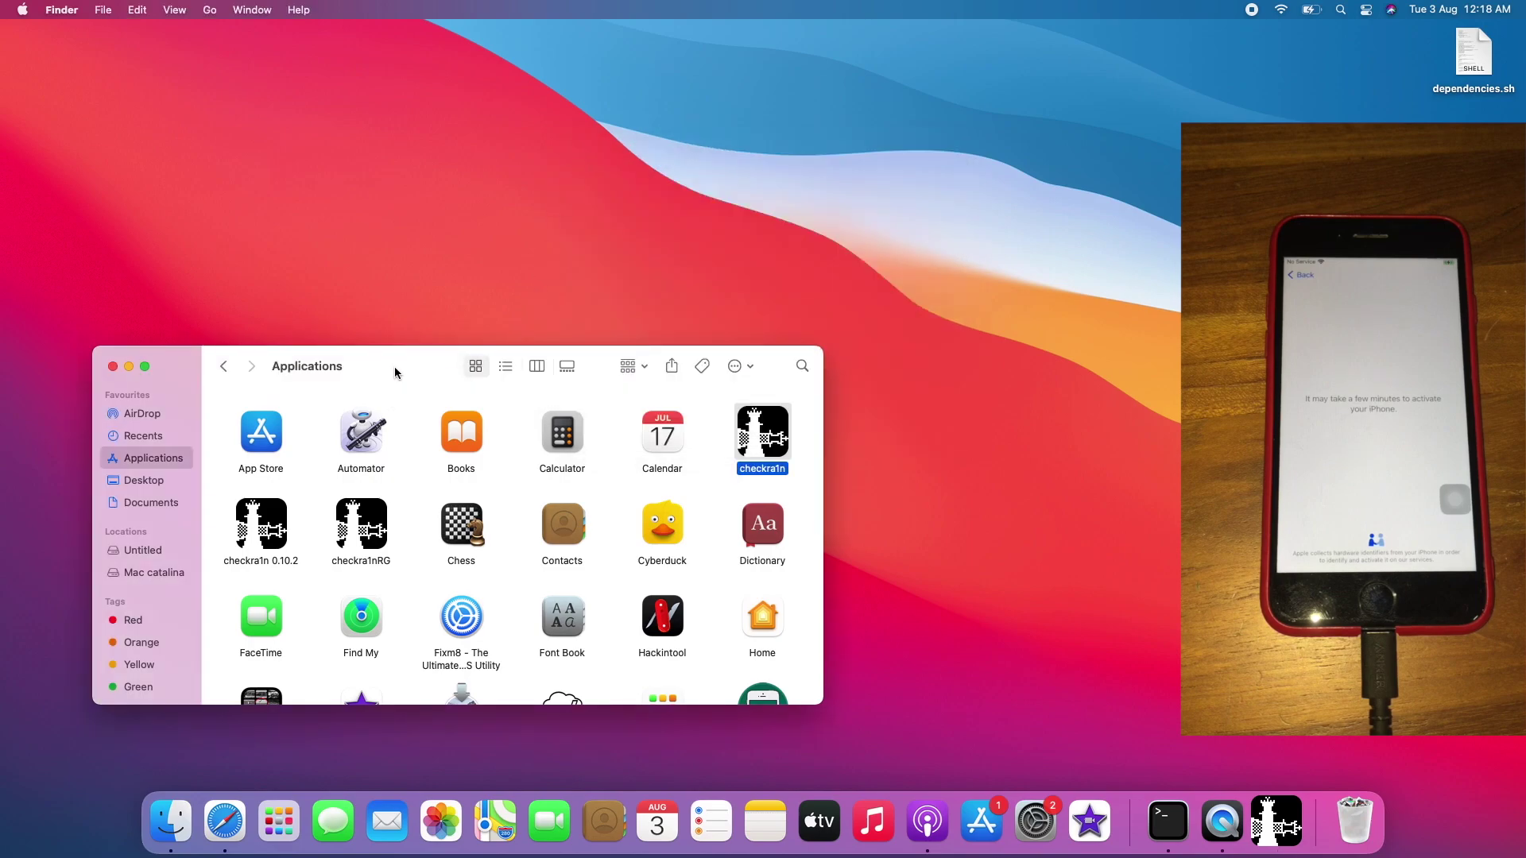
{"action": "left_click_drag", "start_coordinate": [394, 365], "coordinate": [418, 97]}
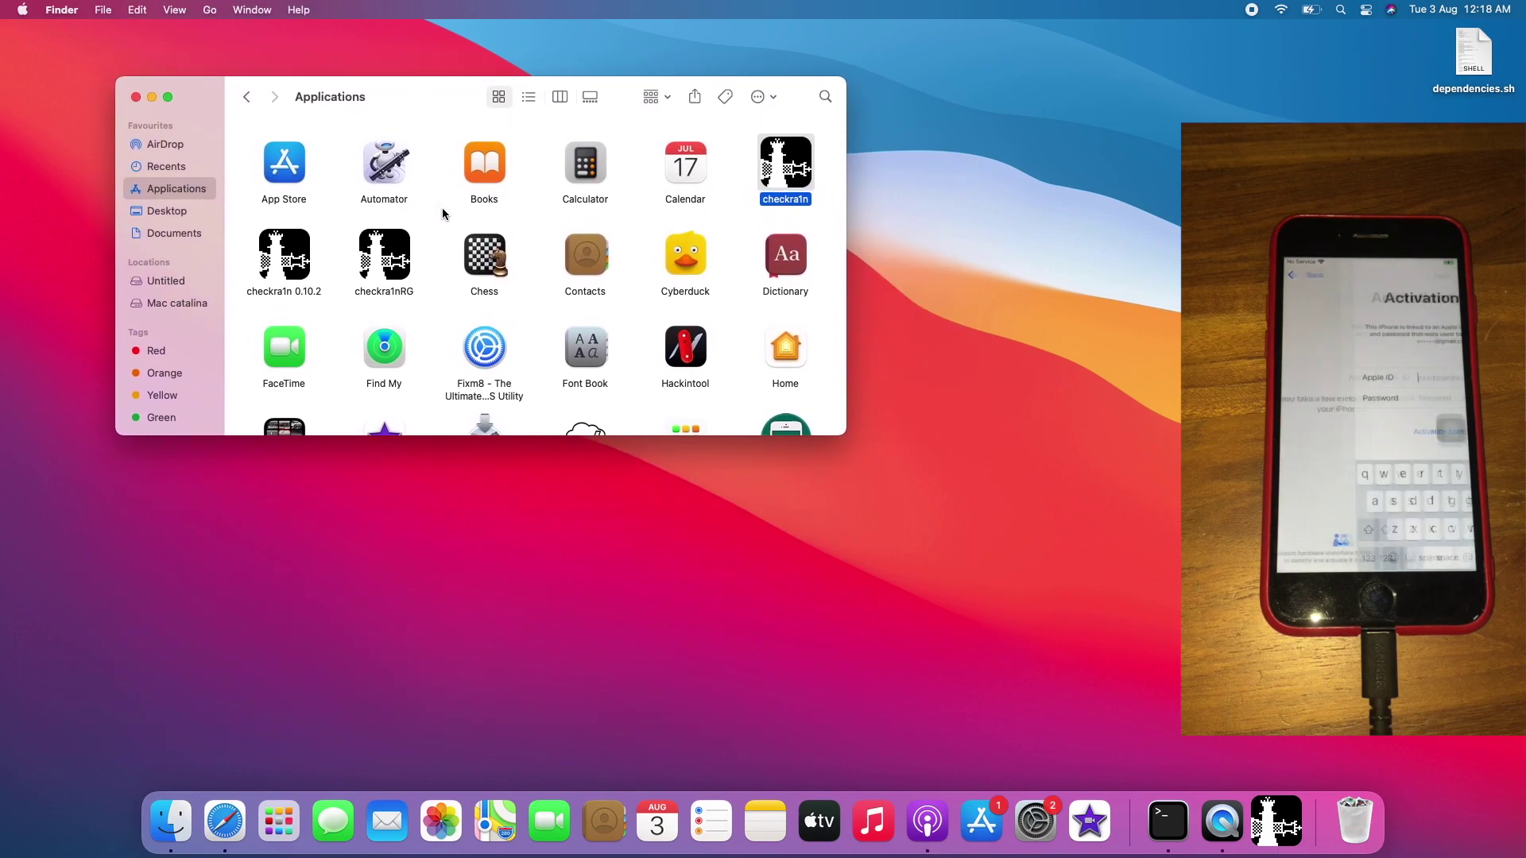
Step: Launch Sliver from the Applications folder
{"action": "scroll", "coordinate": [461, 234], "scroll_direction": "down", "scroll_amount": 2}
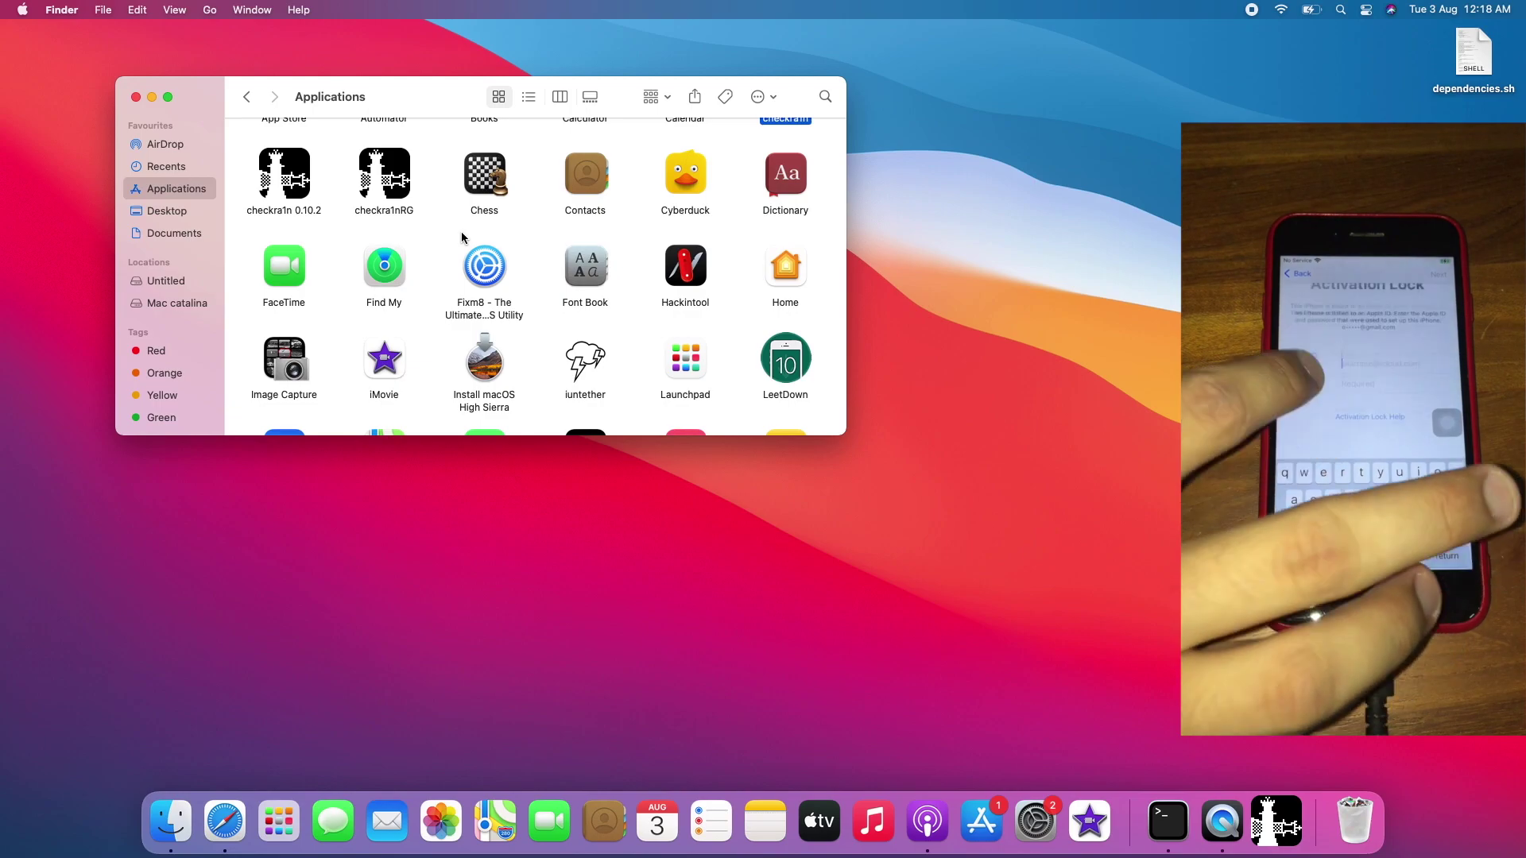
{"action": "scroll", "coordinate": [488, 261], "scroll_direction": "up", "scroll_amount": 2}
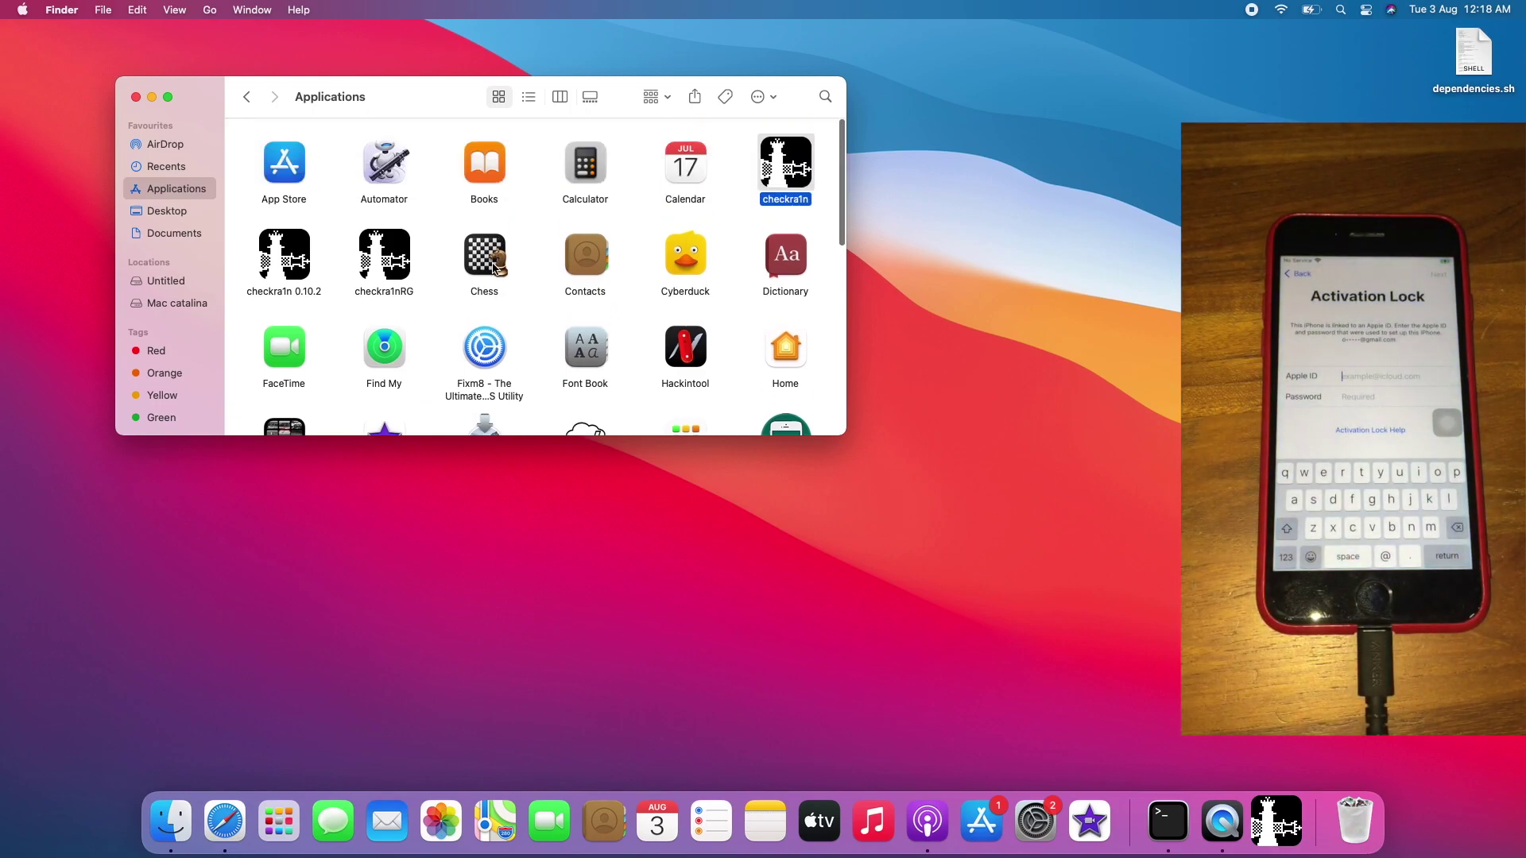
{"action": "scroll", "coordinate": [491, 259], "scroll_direction": "down", "scroll_amount": 7}
{"action": "double_click", "coordinate": [688, 383]}
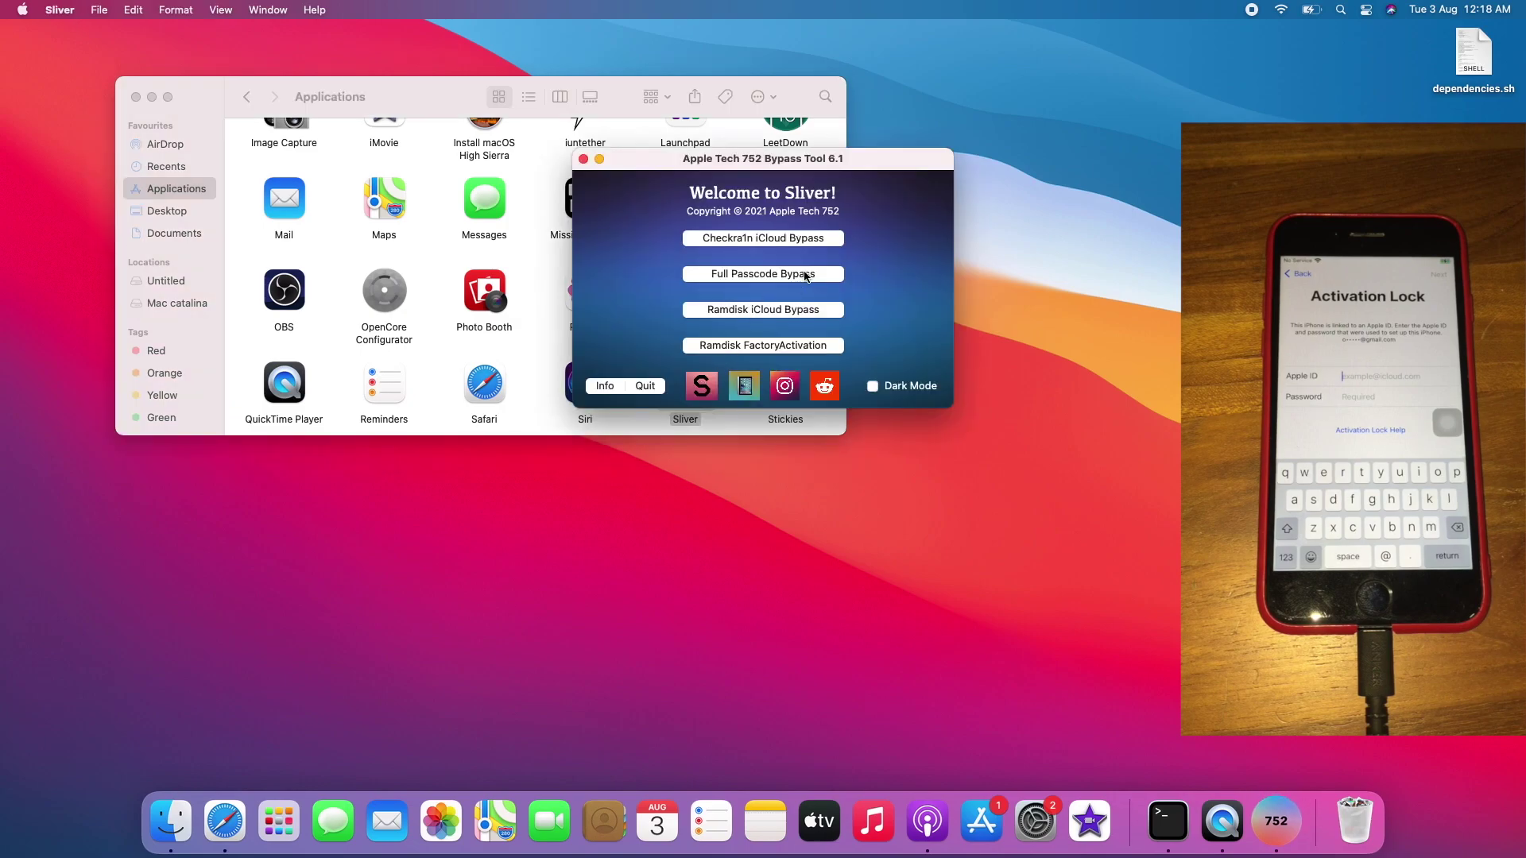
Step: Choose Sliver's Checkra1n iCloud Bypass for iOS 14 and acknowledge the Big Sur note
{"action": "left_click", "coordinate": [747, 239]}
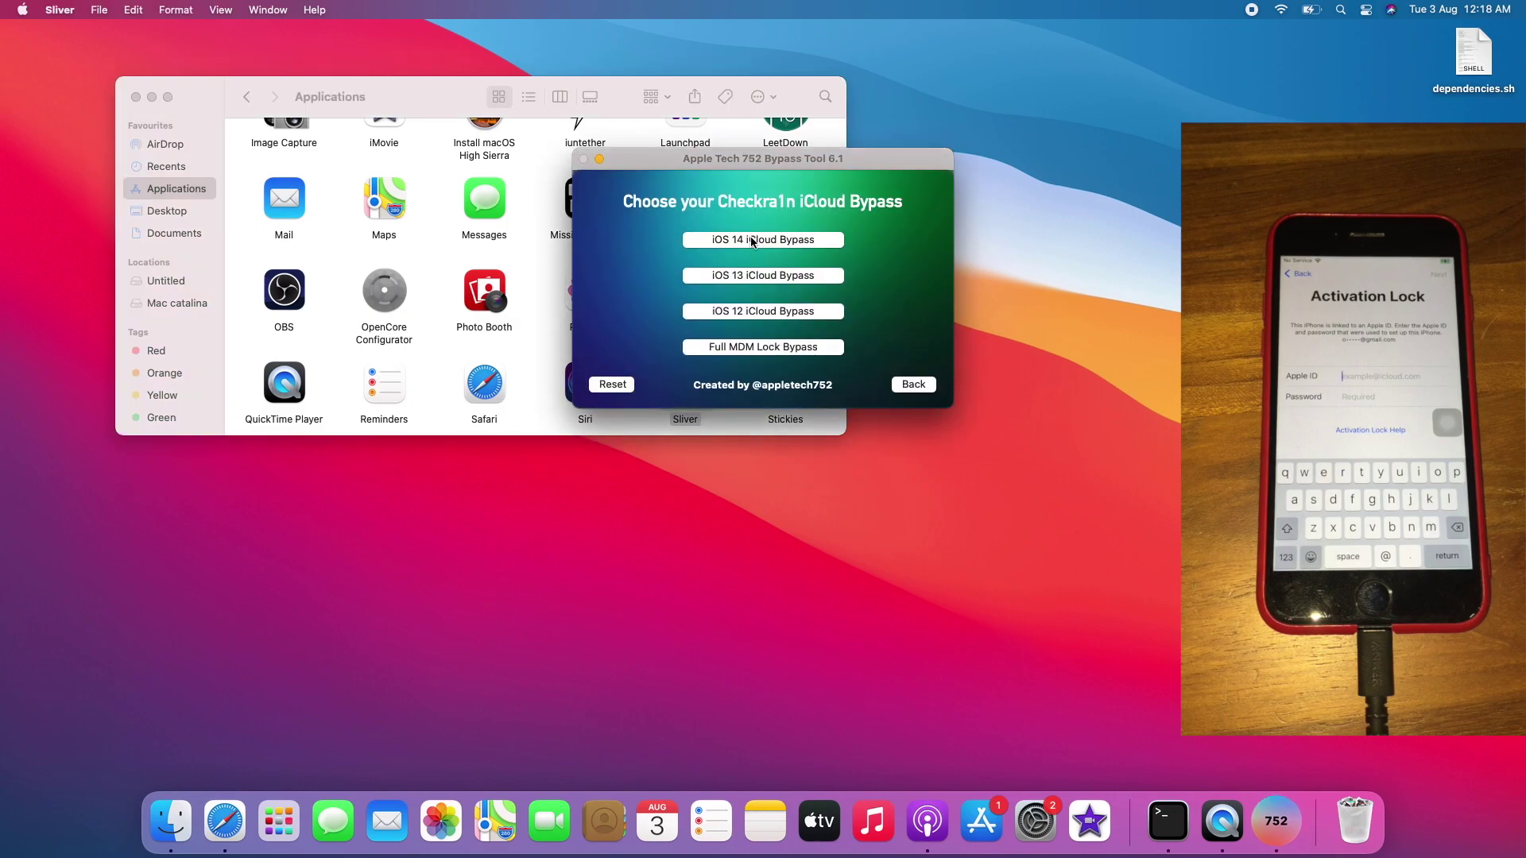
{"action": "left_click", "coordinate": [767, 247]}
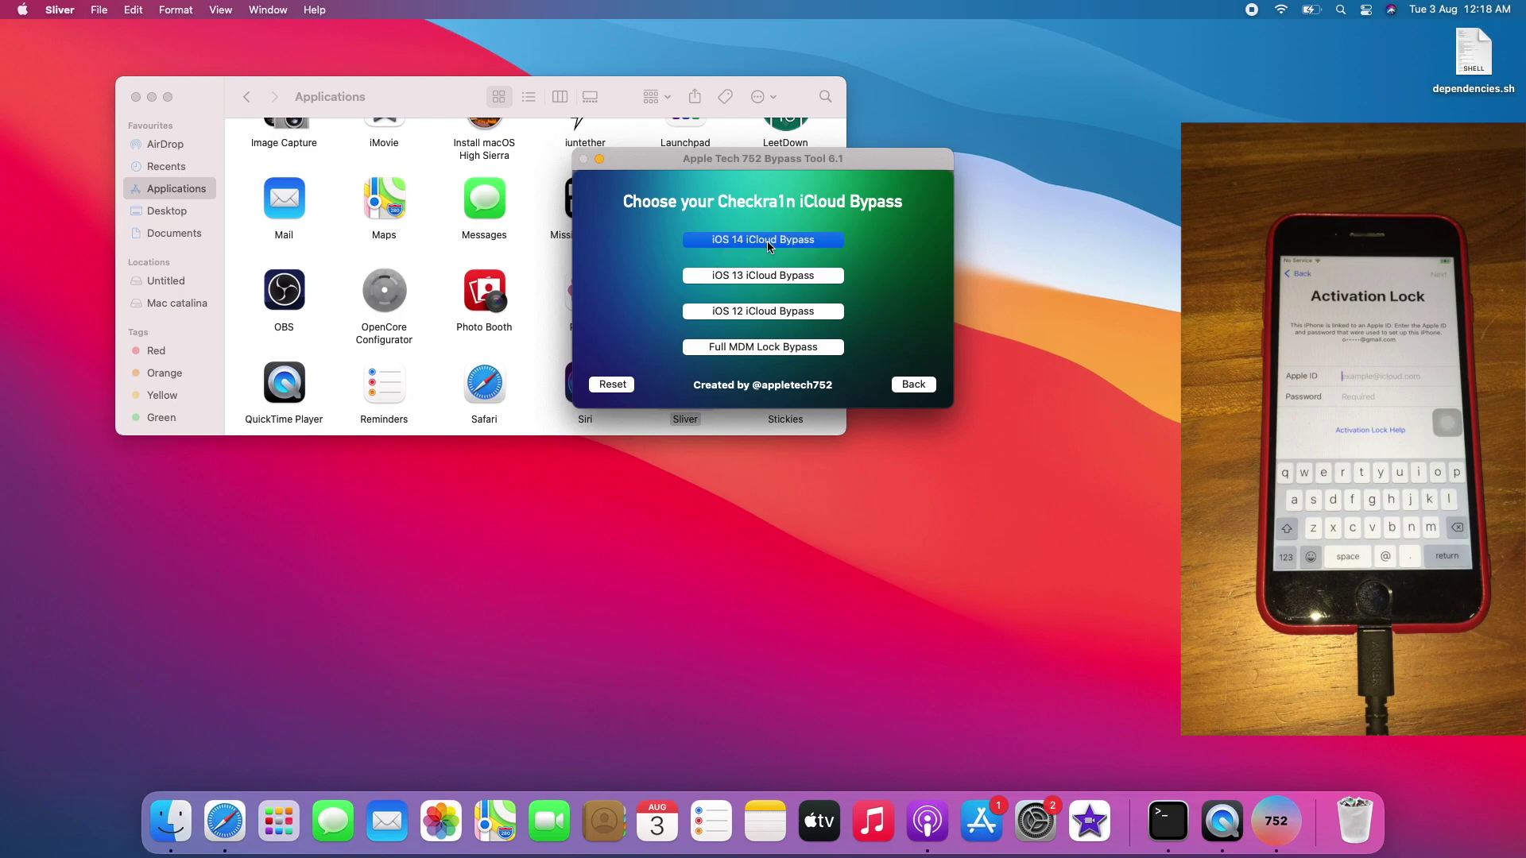
{"action": "left_click", "coordinate": [747, 406]}
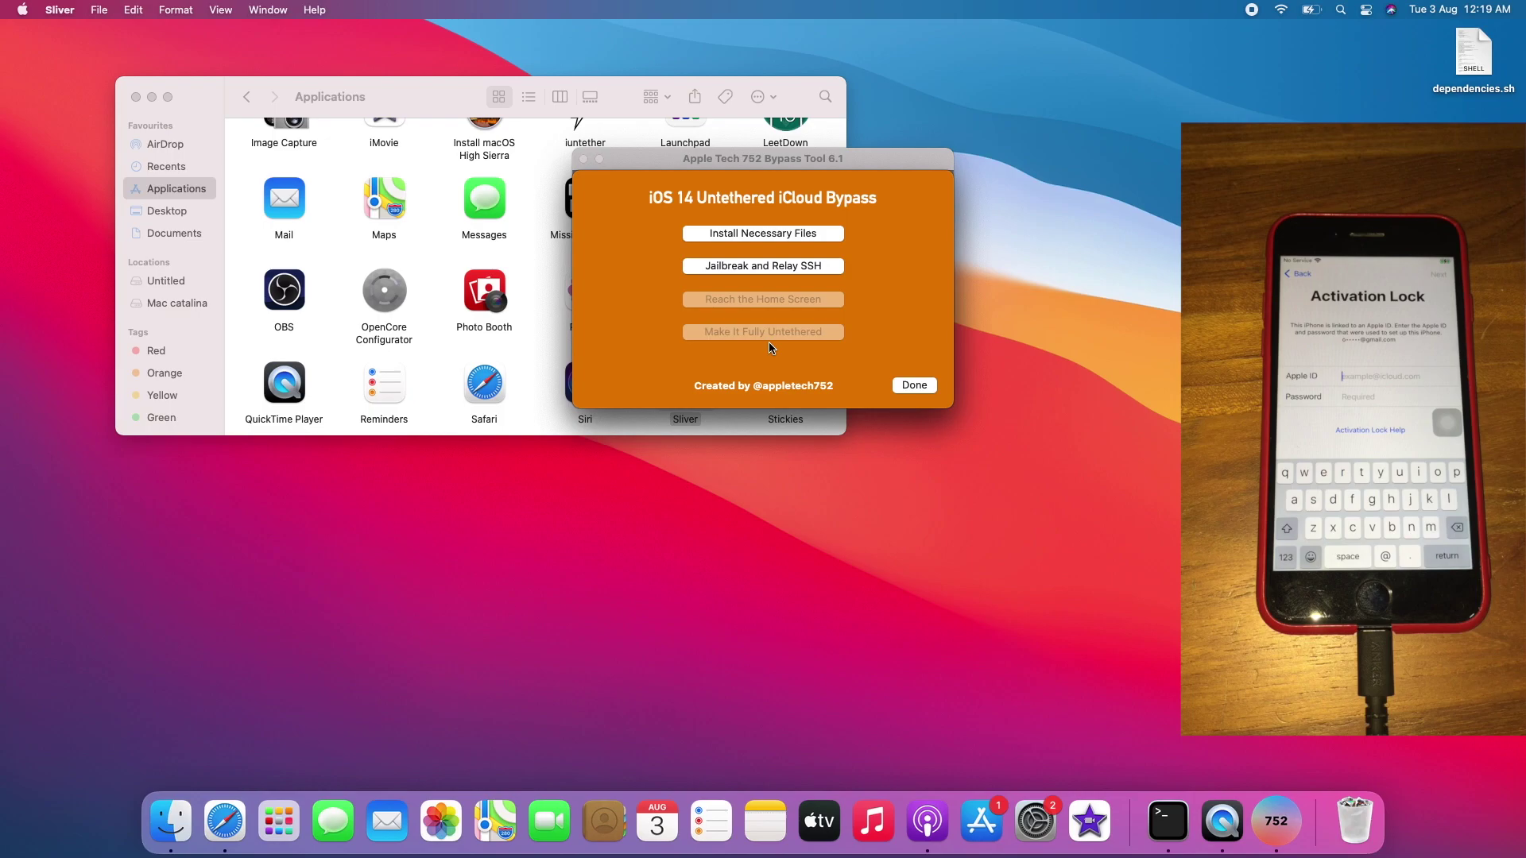
Step: Start Jailbreak and Relay SSH, confirming Wi-Fi and jailbroken status, and close the Applications window
{"action": "left_click", "coordinate": [774, 268]}
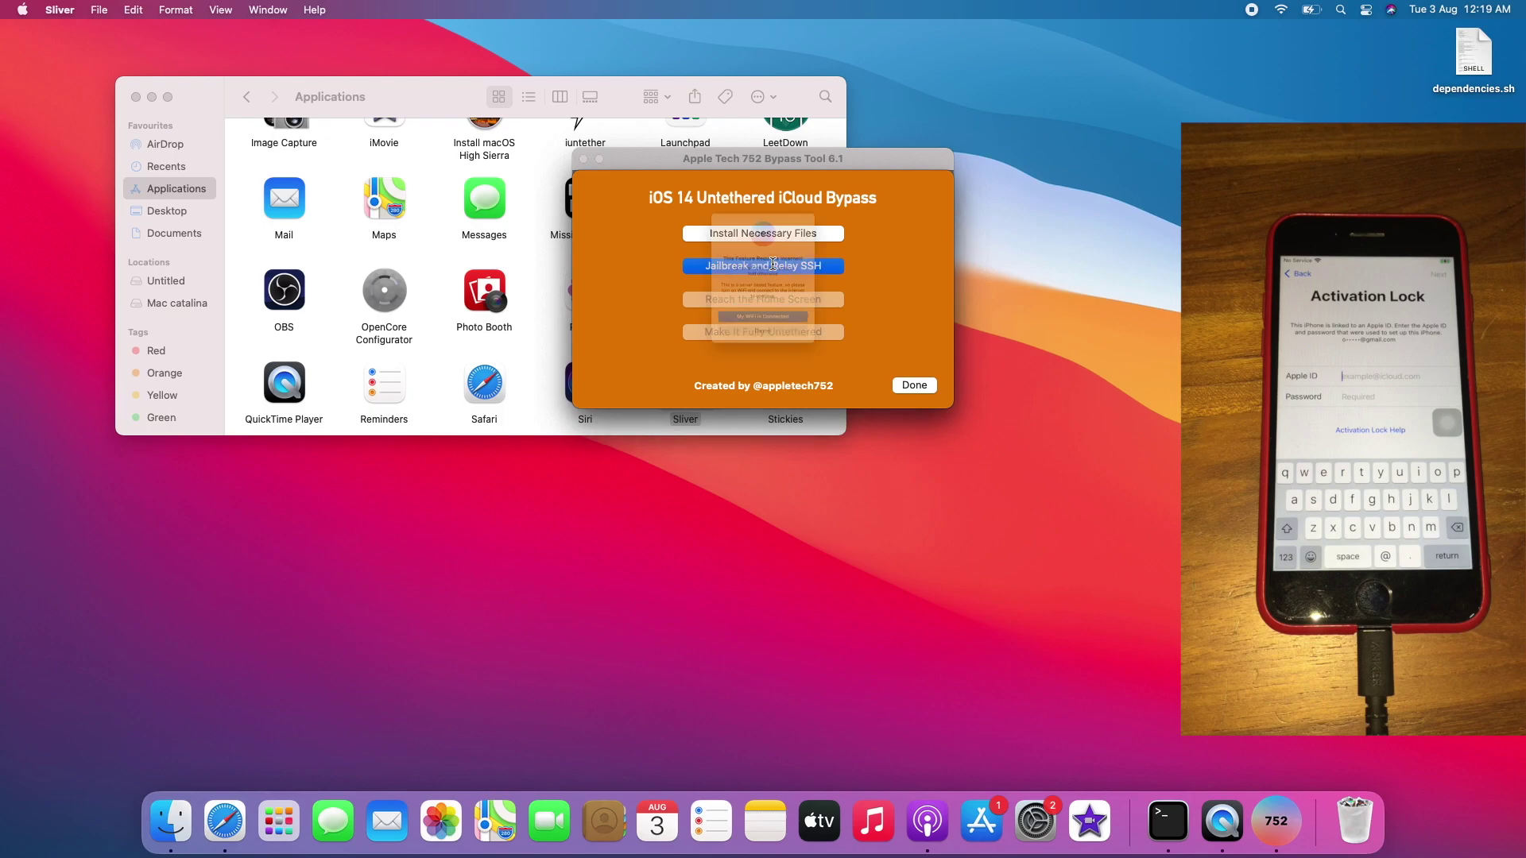
{"action": "left_click", "coordinate": [755, 355]}
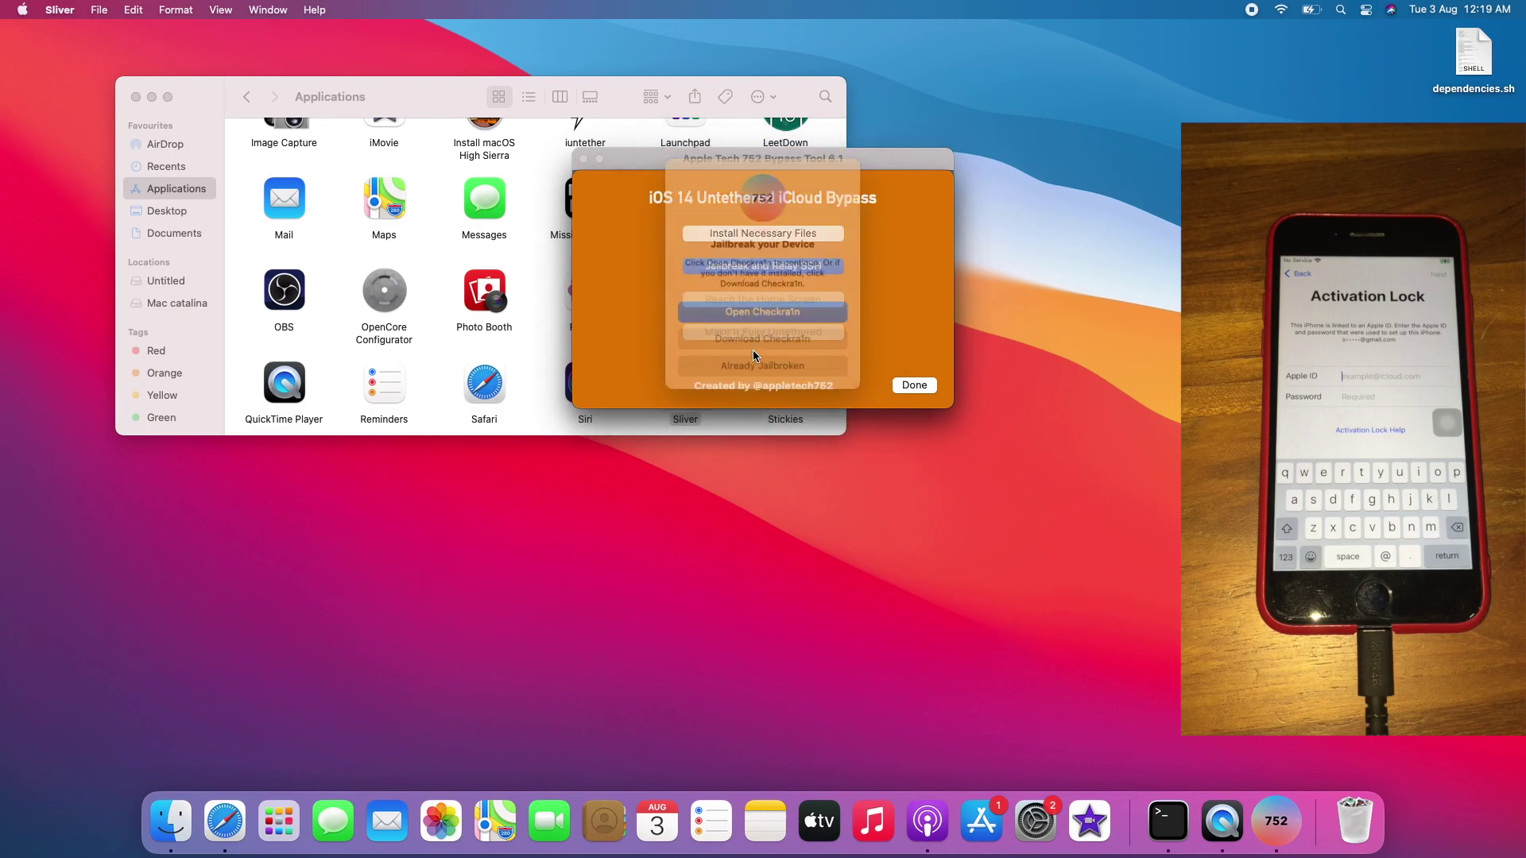
{"action": "left_click", "coordinate": [775, 373]}
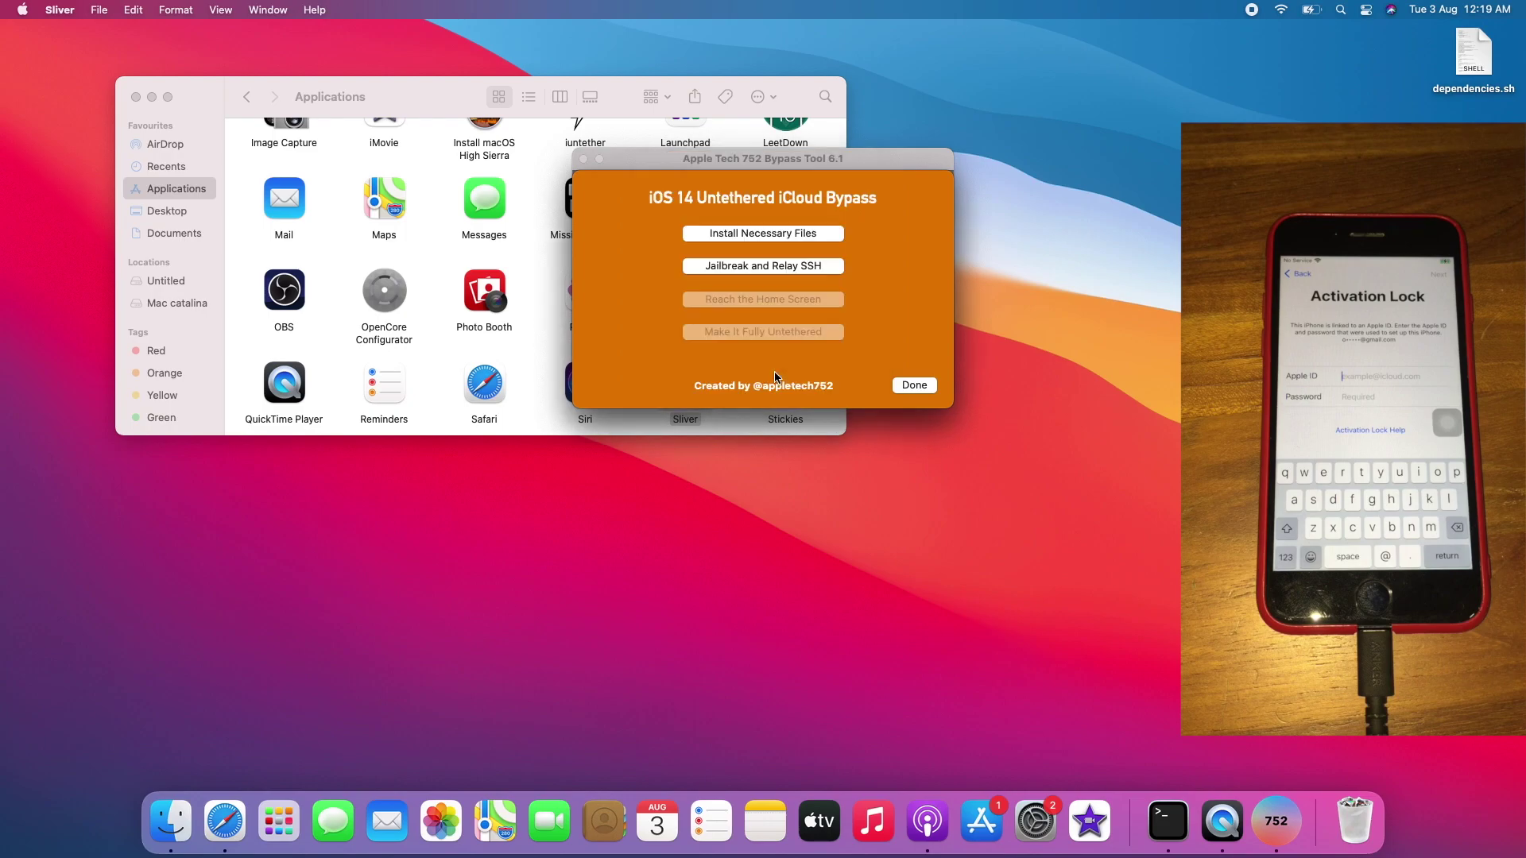
{"action": "left_click", "coordinate": [139, 97]}
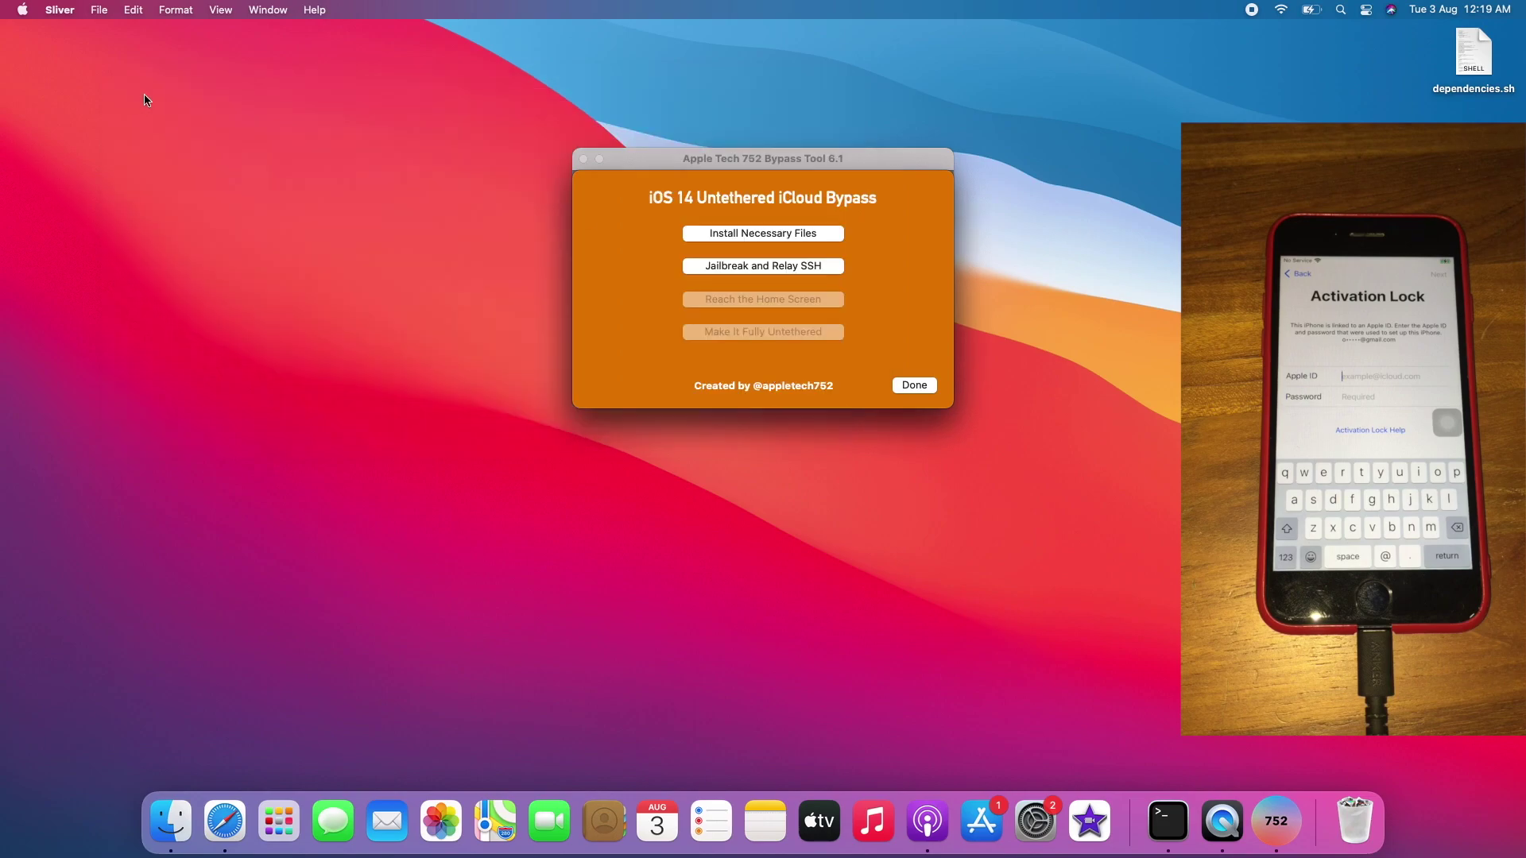
Step: Rerun the jailbreak and SSH relay, start the SSH session, and launch the home-screen bypass
{"action": "left_click", "coordinate": [728, 271]}
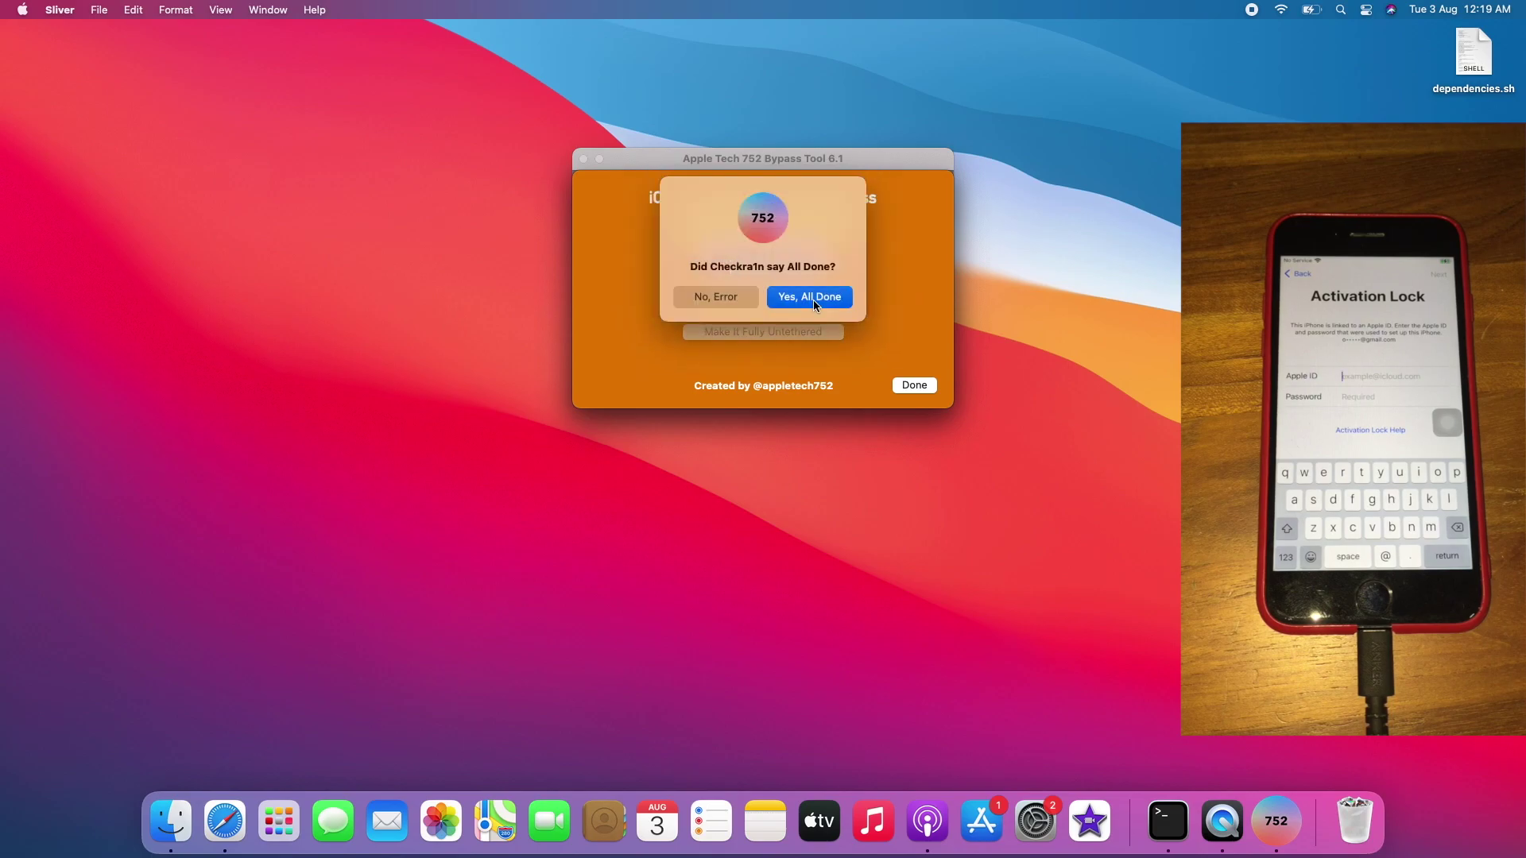
{"action": "left_click", "coordinate": [811, 298]}
{"action": "left_click", "coordinate": [807, 321]}
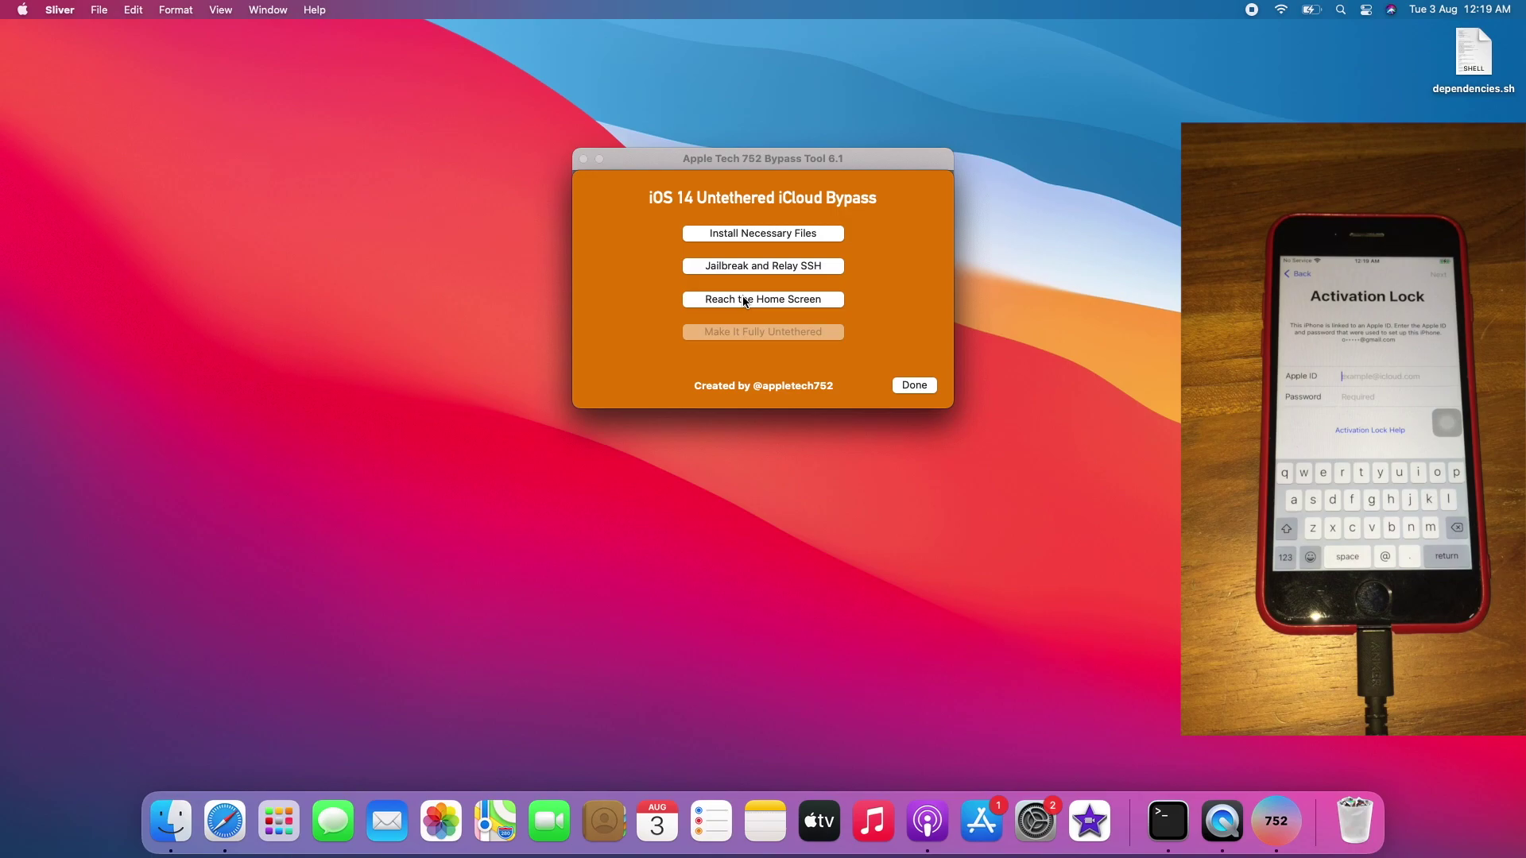
{"action": "left_click", "coordinate": [744, 301]}
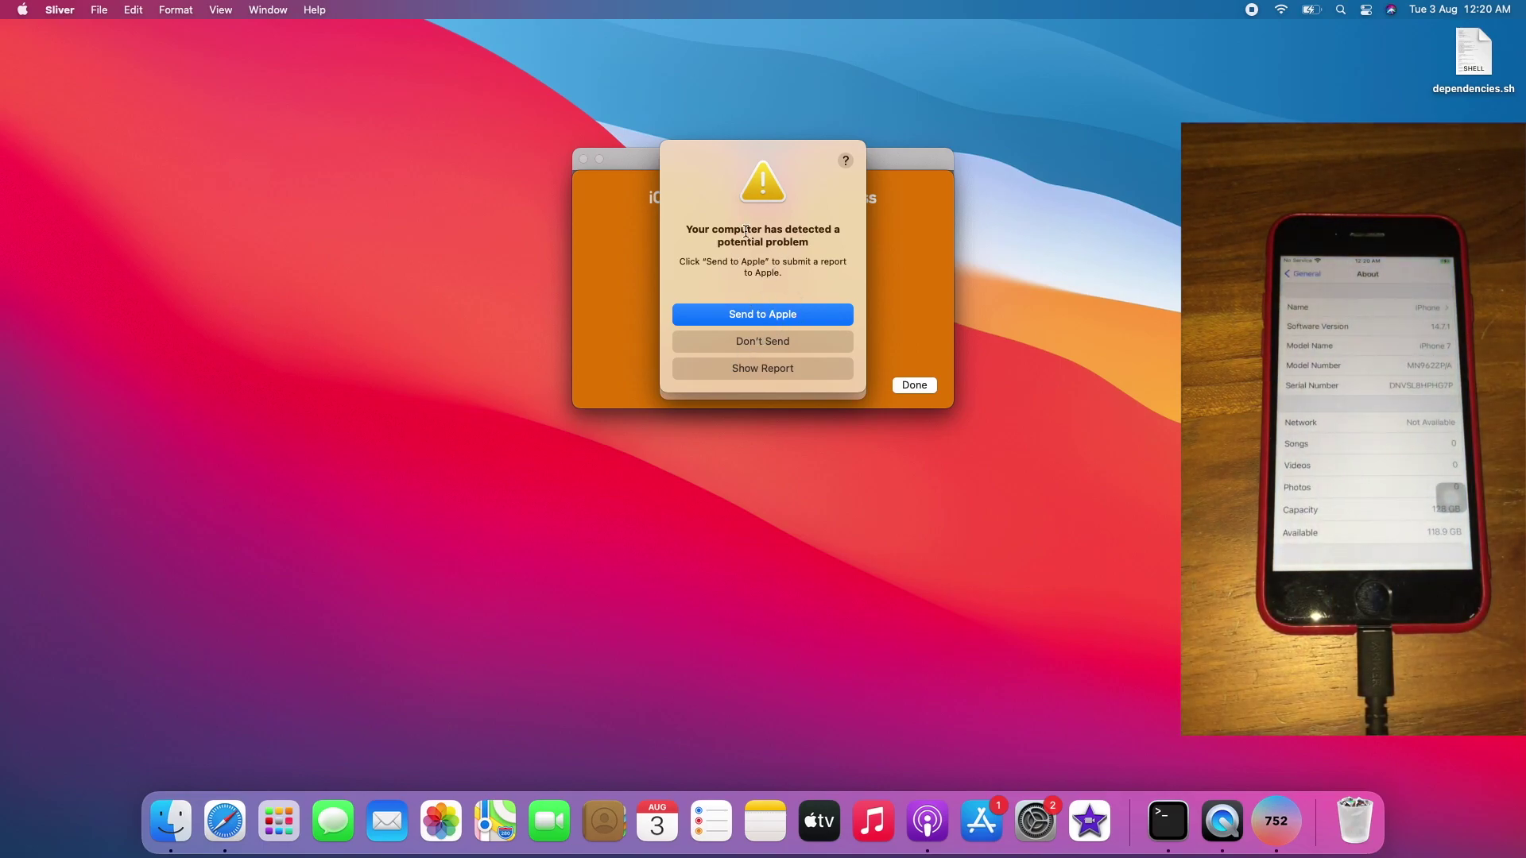
Step: Decline sending the macOS problem report
{"action": "left_click", "coordinate": [769, 343]}
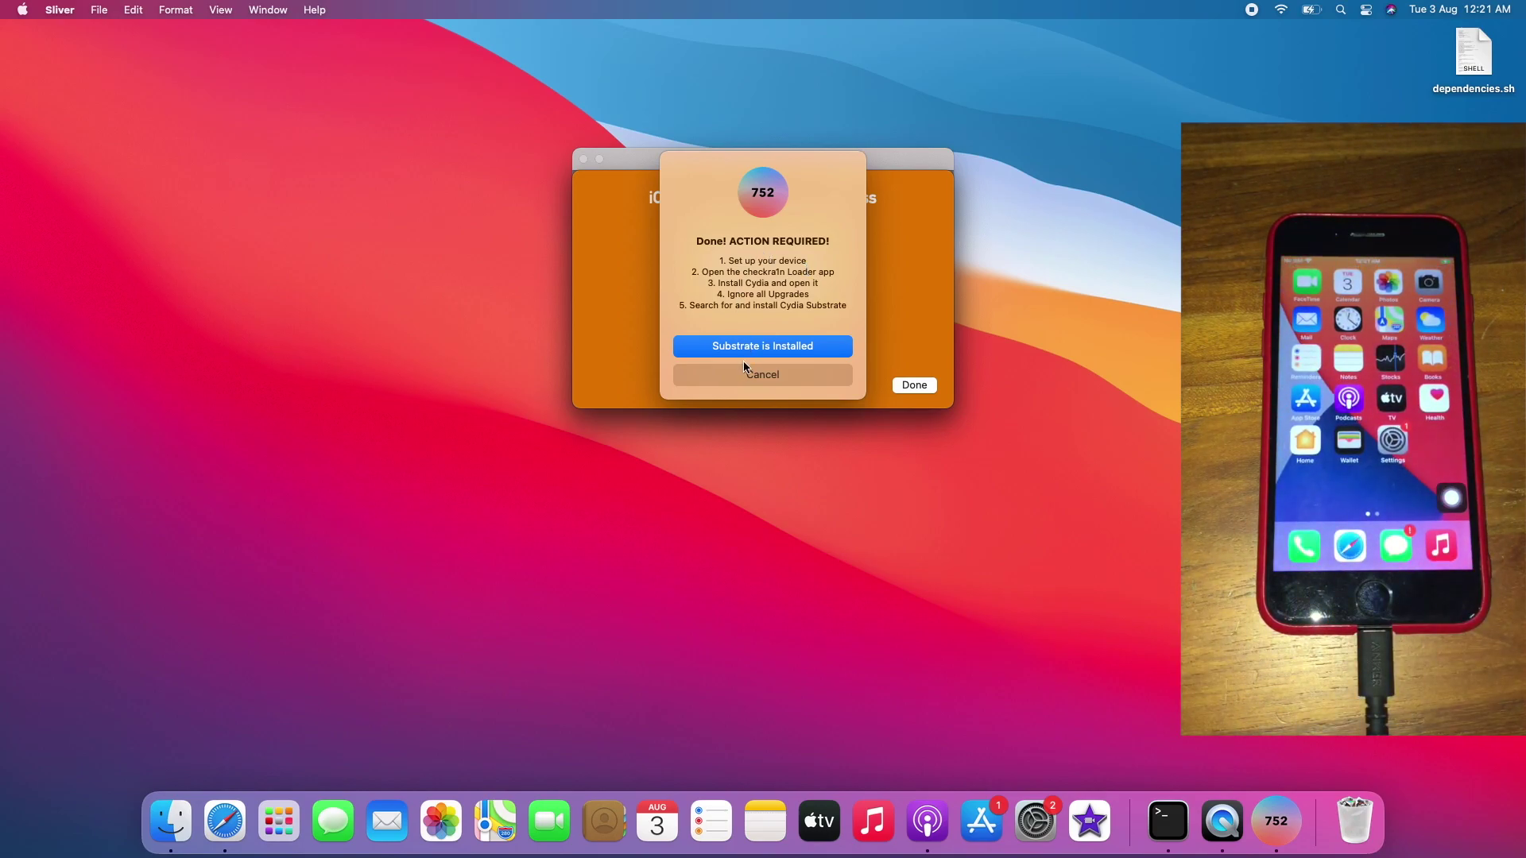
Step: Confirm in Sliver that Cydia Substrate is installed on the iPhone
{"action": "left_click", "coordinate": [763, 348]}
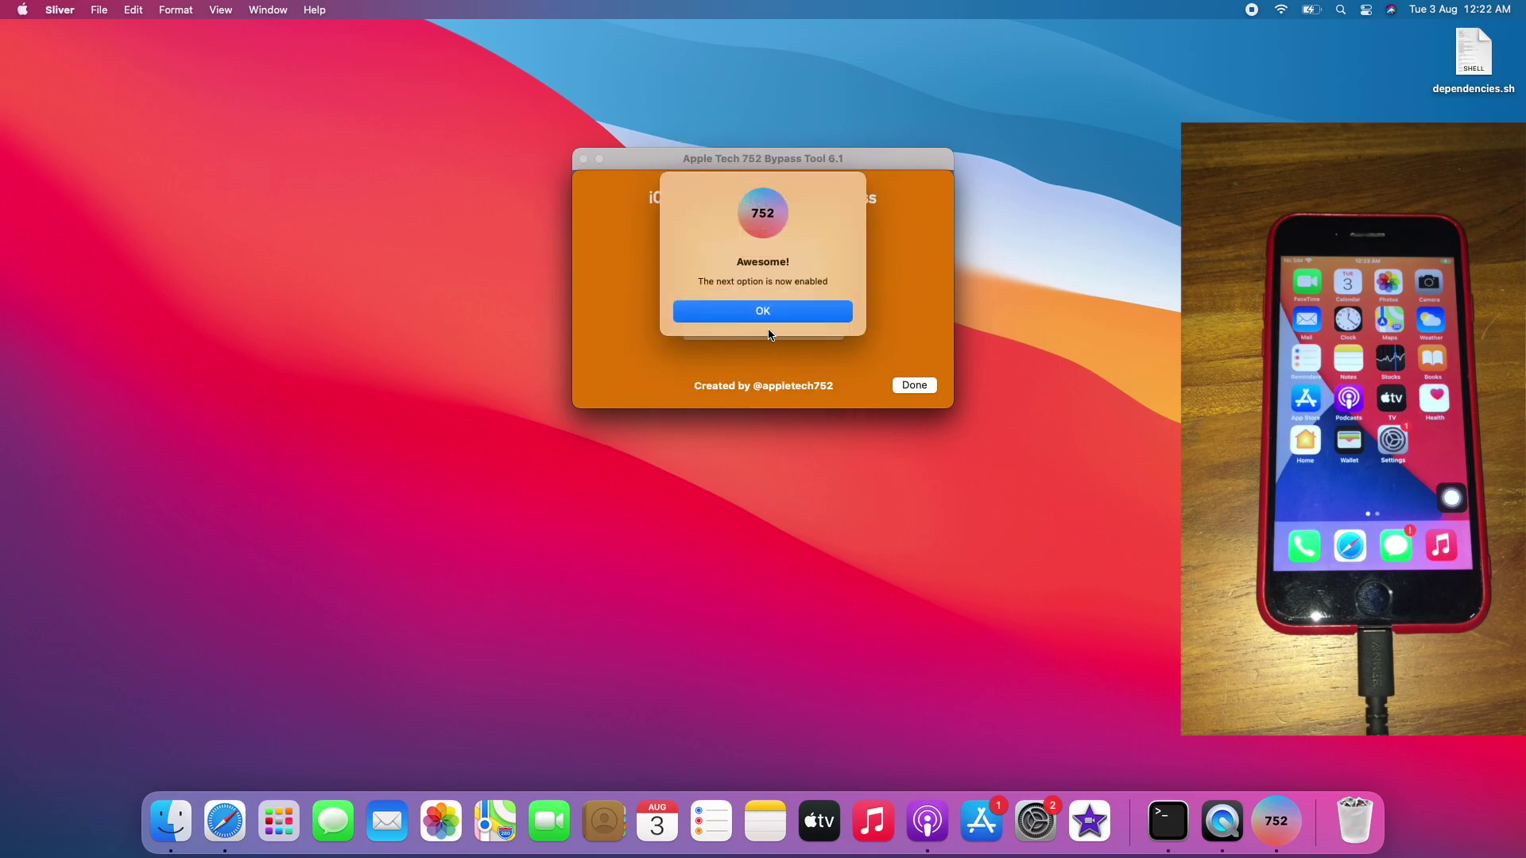
Step: Dismiss Sliver's next-option-enabled message
{"action": "left_click", "coordinate": [773, 312]}
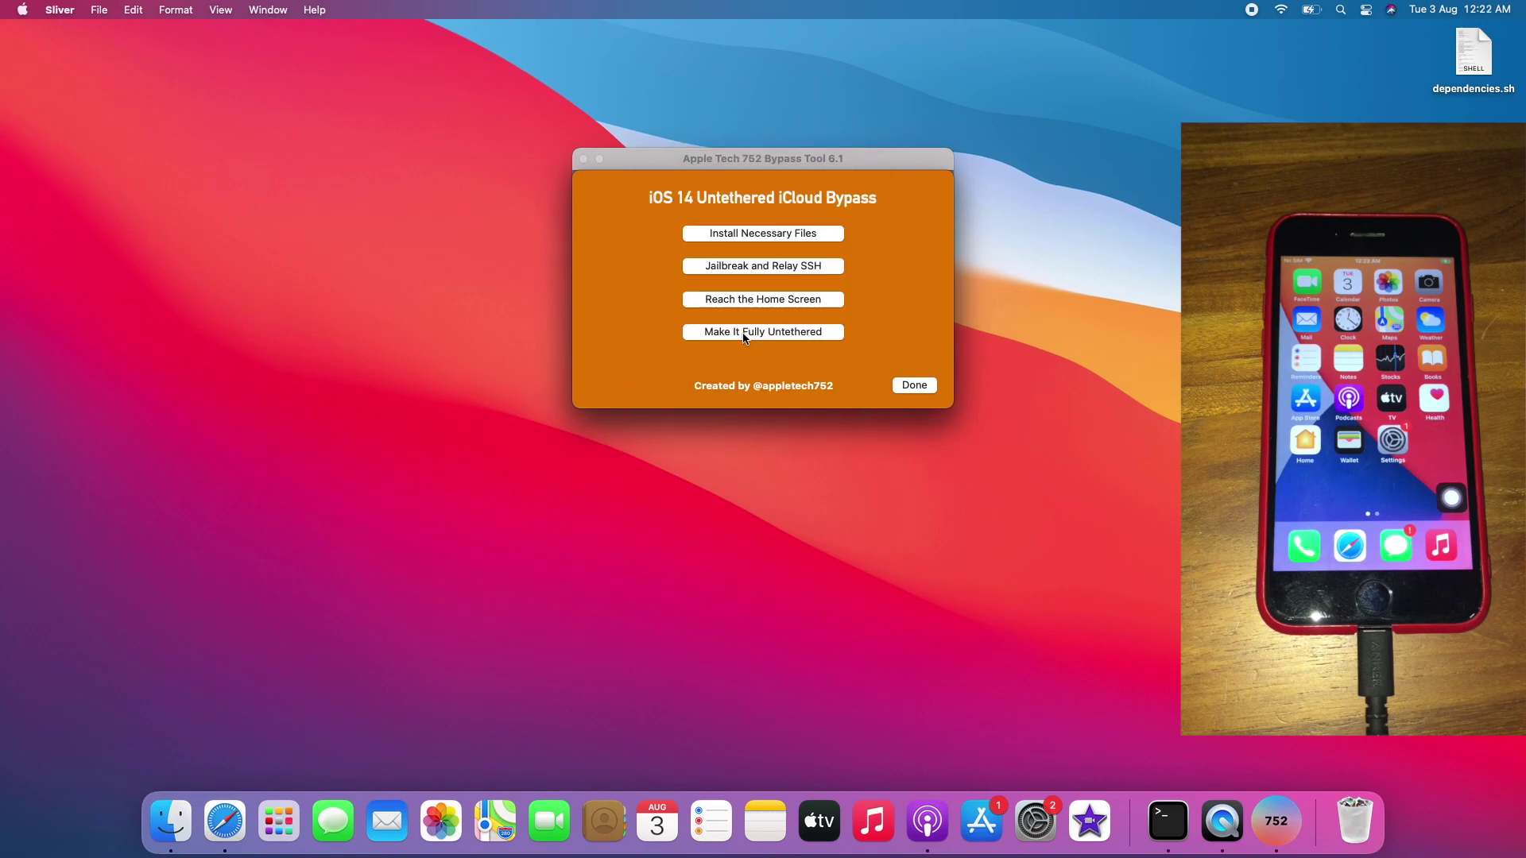